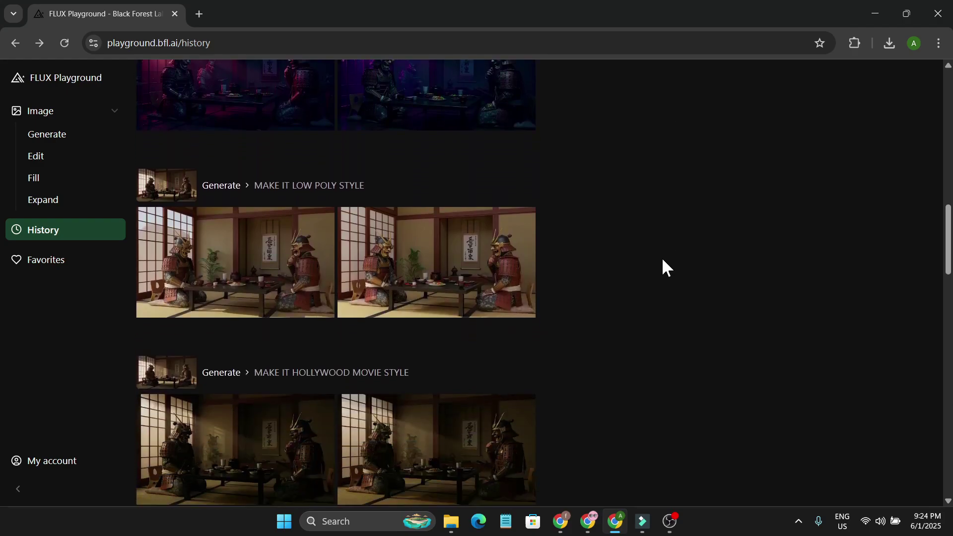
Scroll the History page's past Kontext results, including the samurai variations and urban-street car
scroll(664, 260, "down", 7)
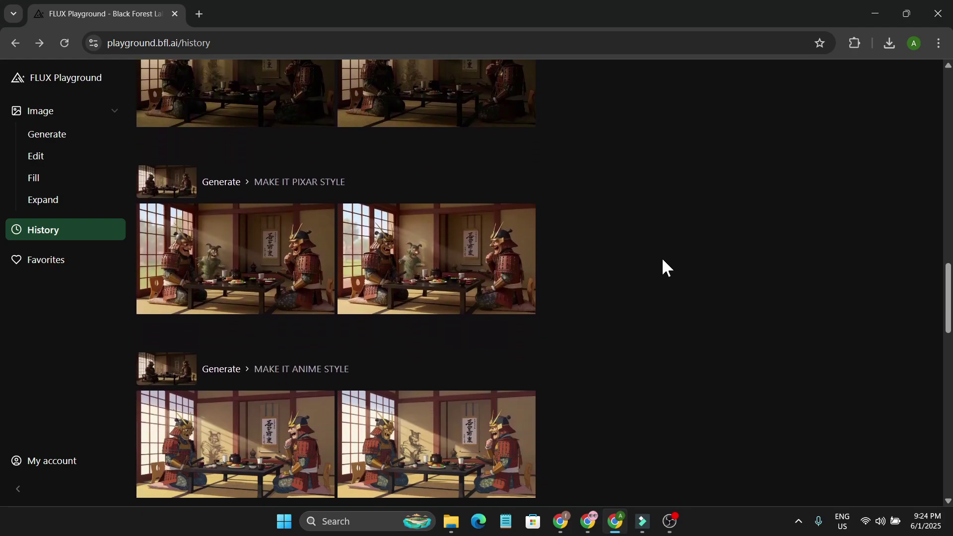
scroll(664, 260, "down", 7)
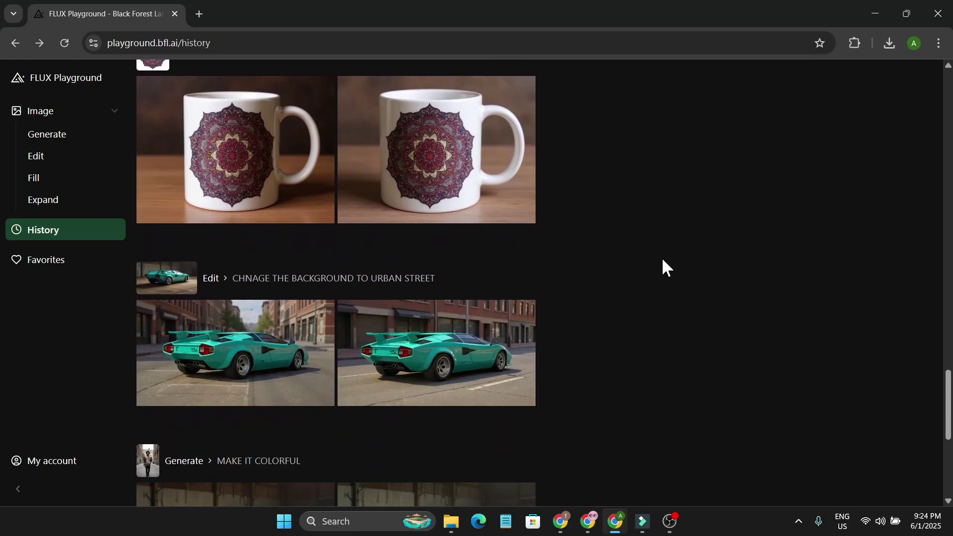
scroll(662, 257, "up", 12)
scroll(662, 257, "up", 6)
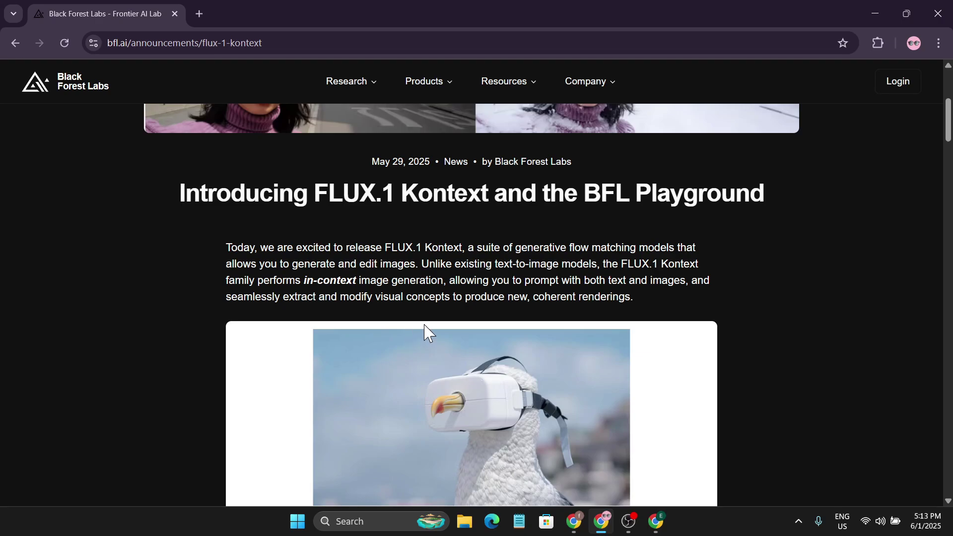
scroll(496, 318, "down", 3)
scroll(509, 330, "down", 2)
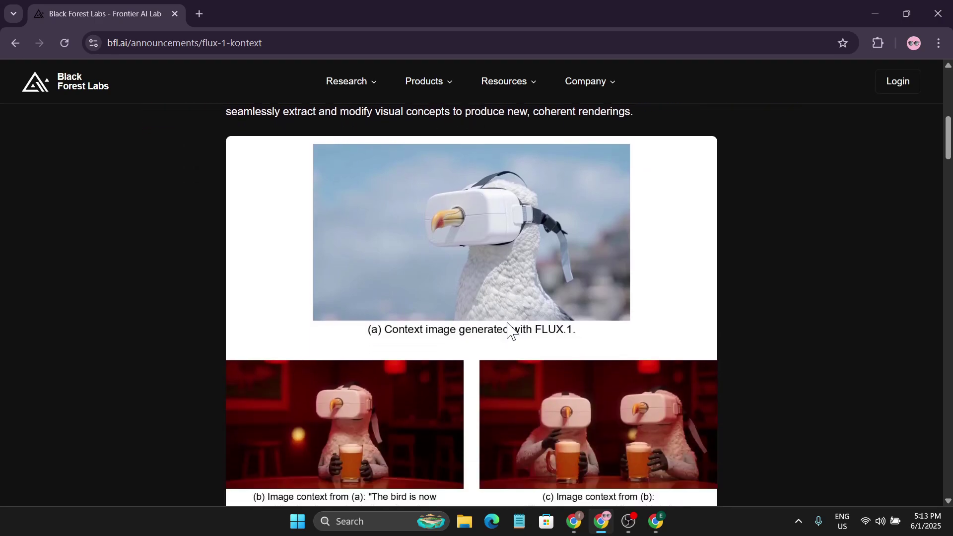
scroll(204, 94, "up", 3)
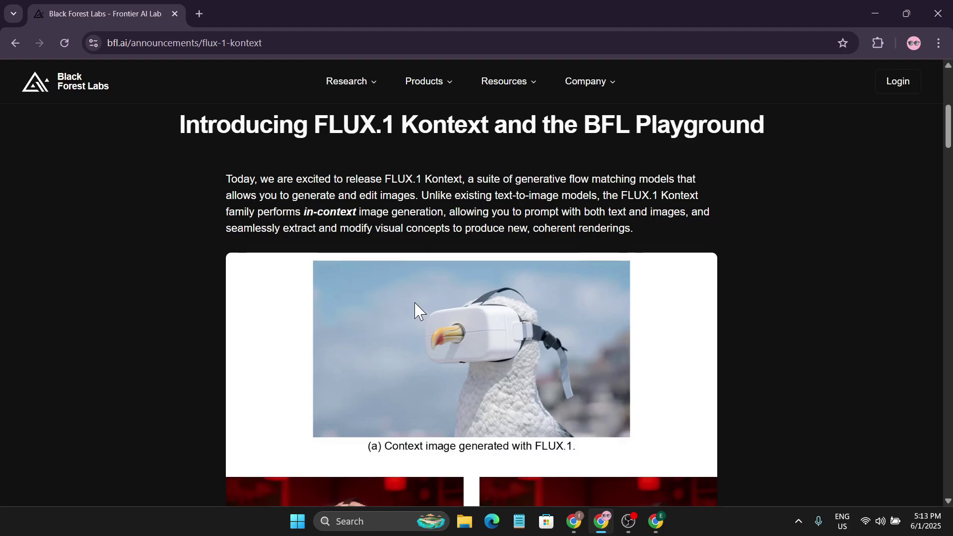
scroll(415, 308, "down", 6)
scroll(414, 308, "down", 1)
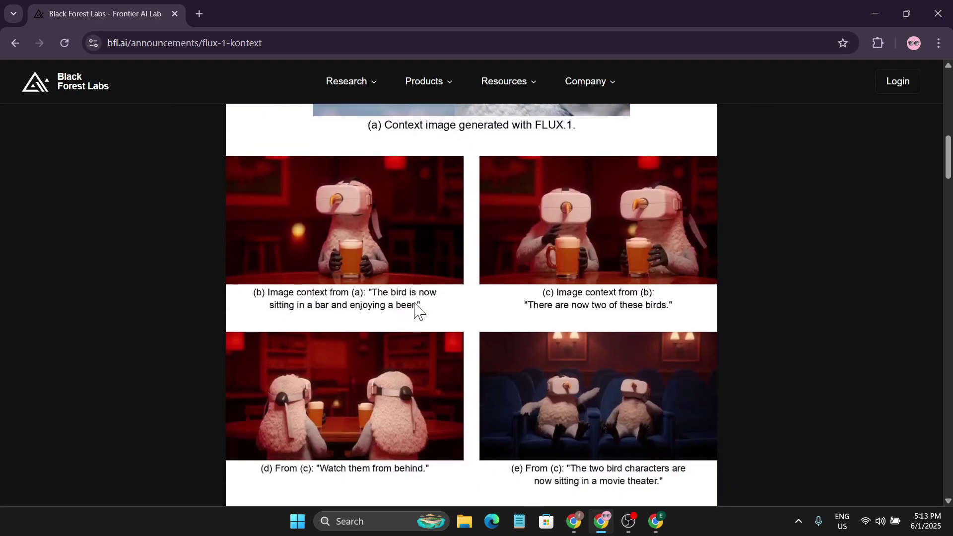
scroll(381, 305, "up", 1)
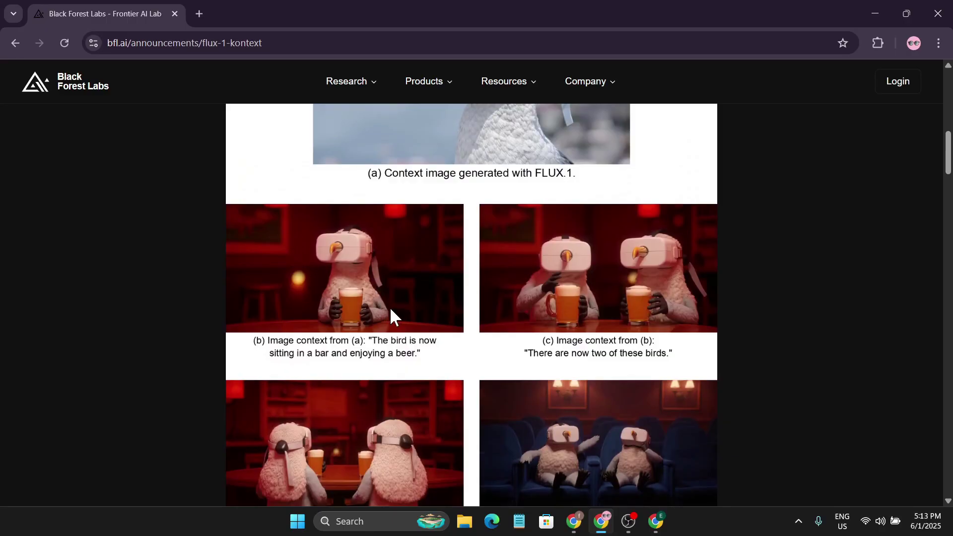
scroll(389, 307, "down", 5)
scroll(402, 322, "down", 3)
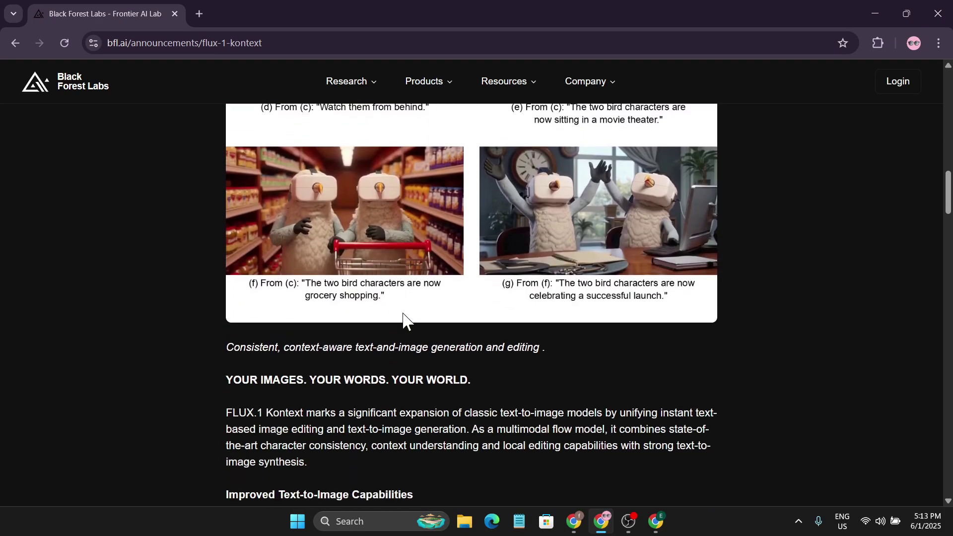
scroll(402, 305, "down", 3)
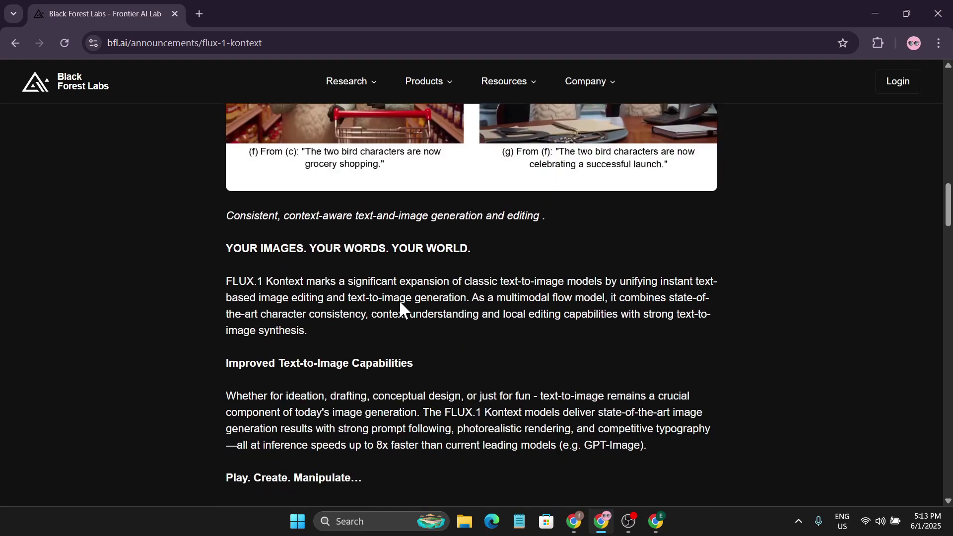
scroll(407, 303, "up", 5)
scroll(407, 302, "up", 8)
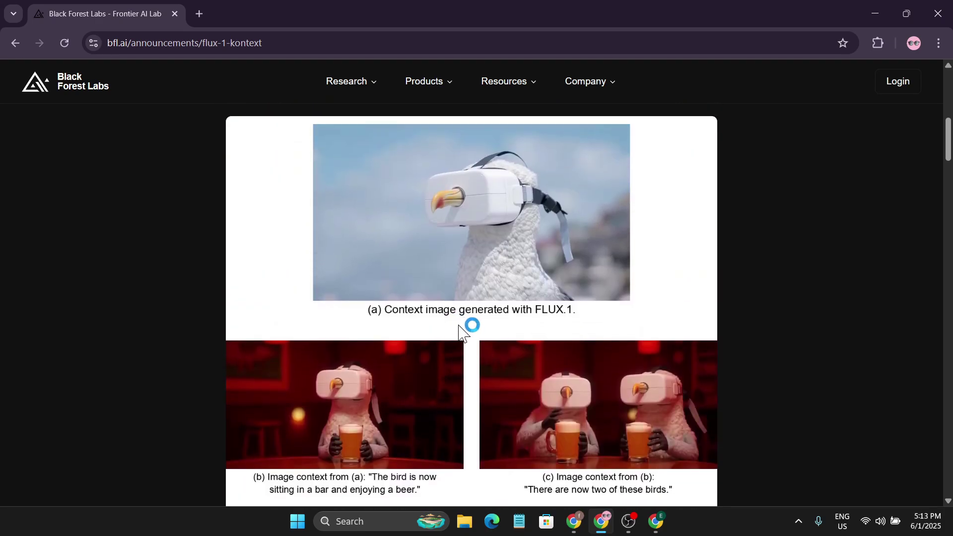
scroll(461, 333, "down", 4)
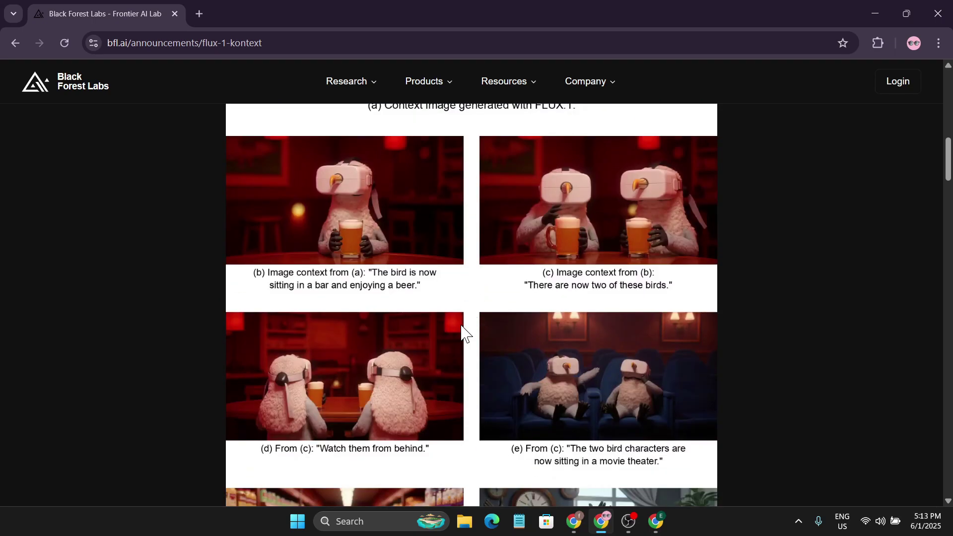
scroll(462, 327, "down", 8)
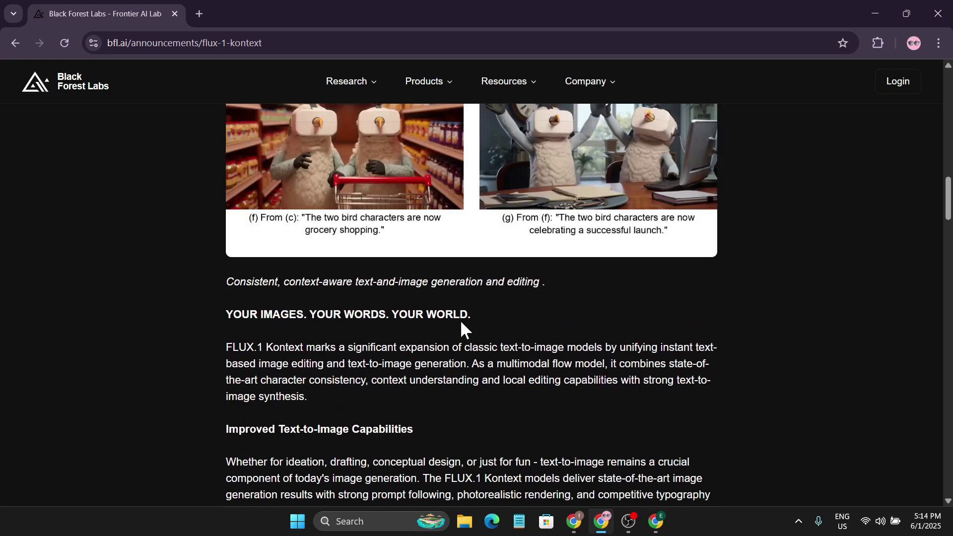
scroll(460, 323, "up", 11)
scroll(460, 321, "down", 2)
scroll(476, 320, "up", 2)
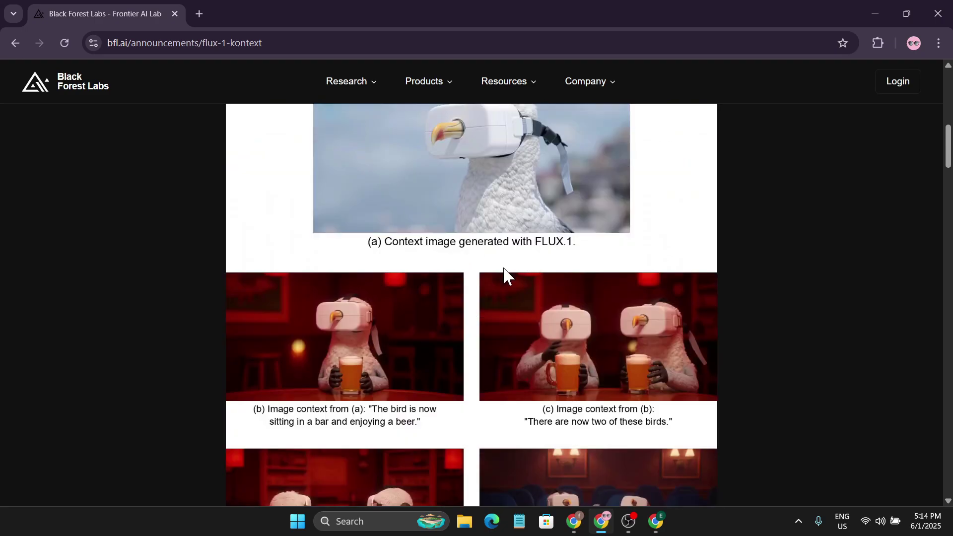
scroll(464, 311, "down", 1)
scroll(461, 308, "down", 1)
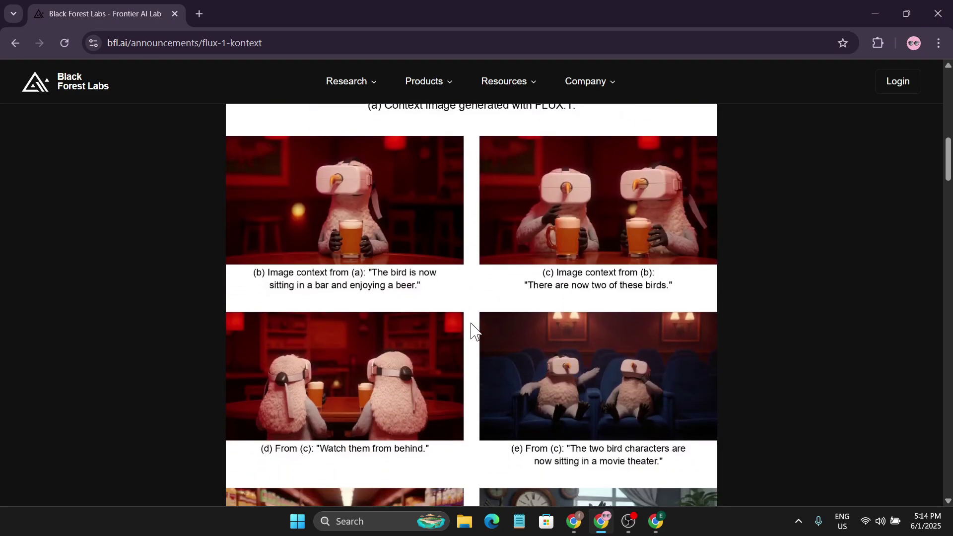
scroll(473, 331, "down", 5)
scroll(462, 321, "up", 9)
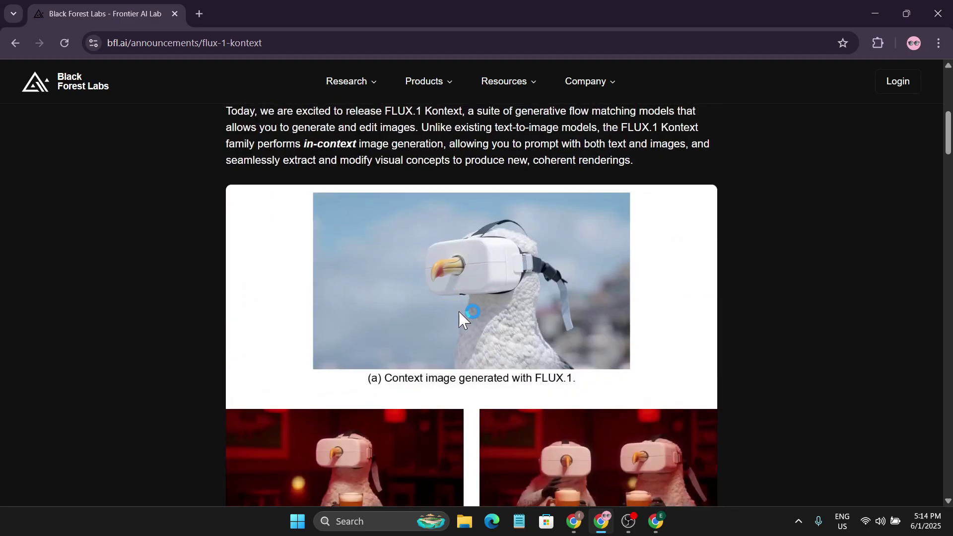
scroll(475, 330, "down", 1)
scroll(476, 337, "down", 4)
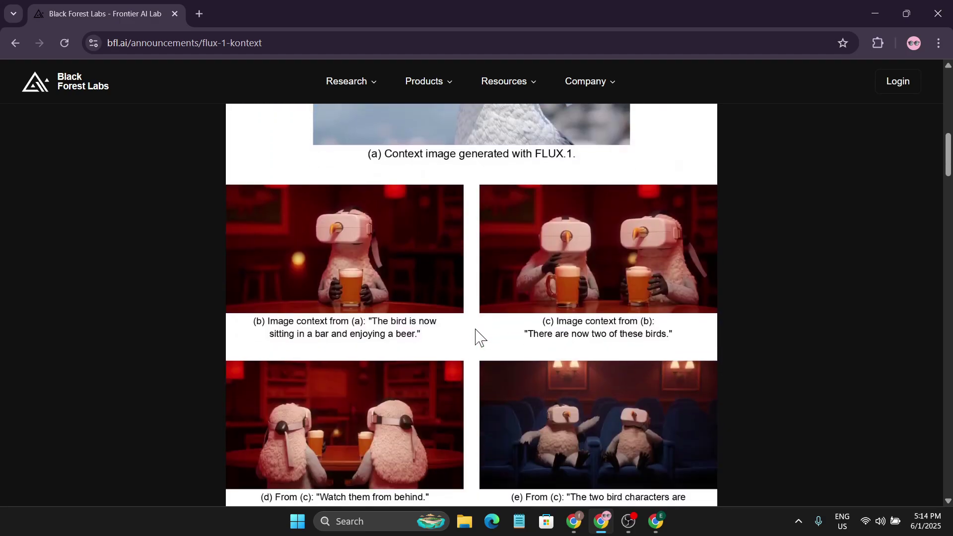
scroll(476, 337, "up", 3)
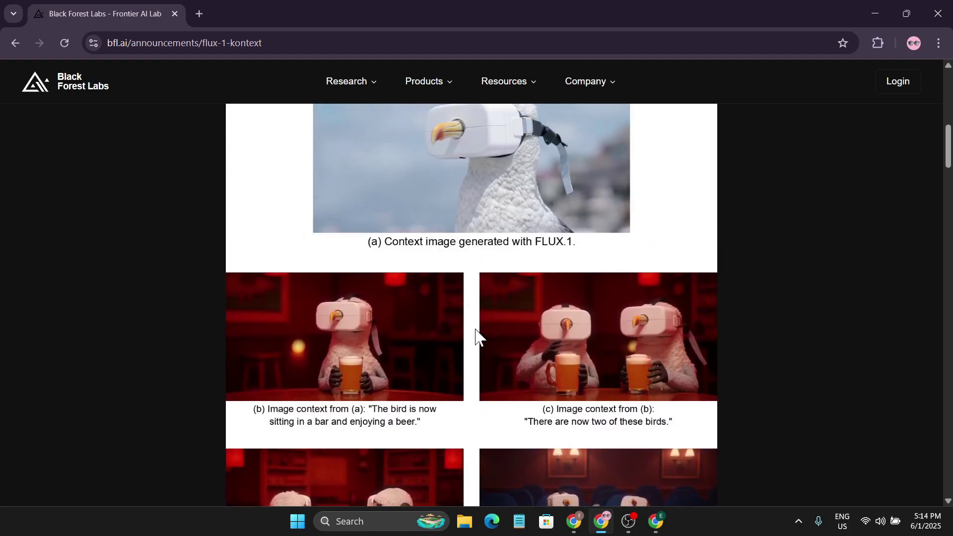
scroll(477, 328, "down", 2)
scroll(477, 325, "up", 5)
scroll(496, 322, "down", 2)
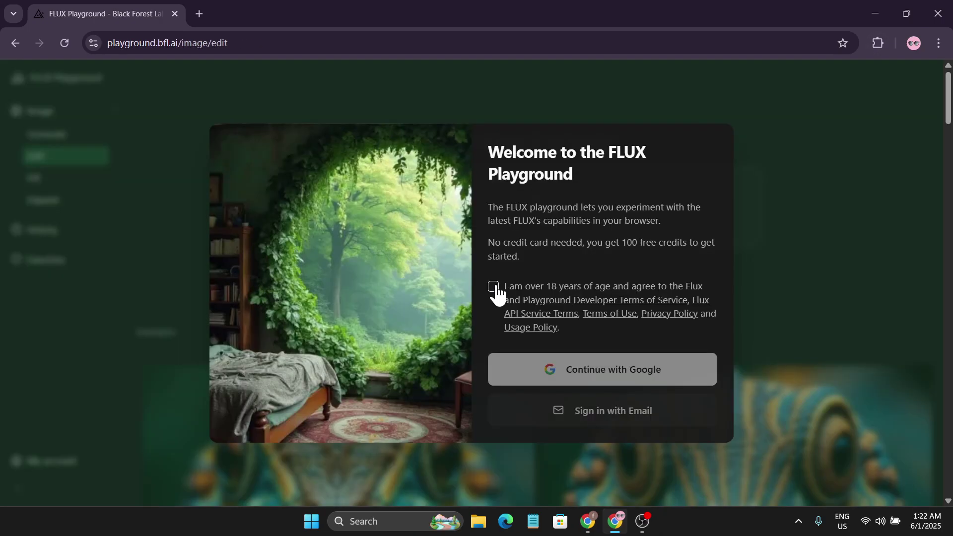
Accept the age and terms checkbox, sign in with Google, and get started
left_click(493, 288)
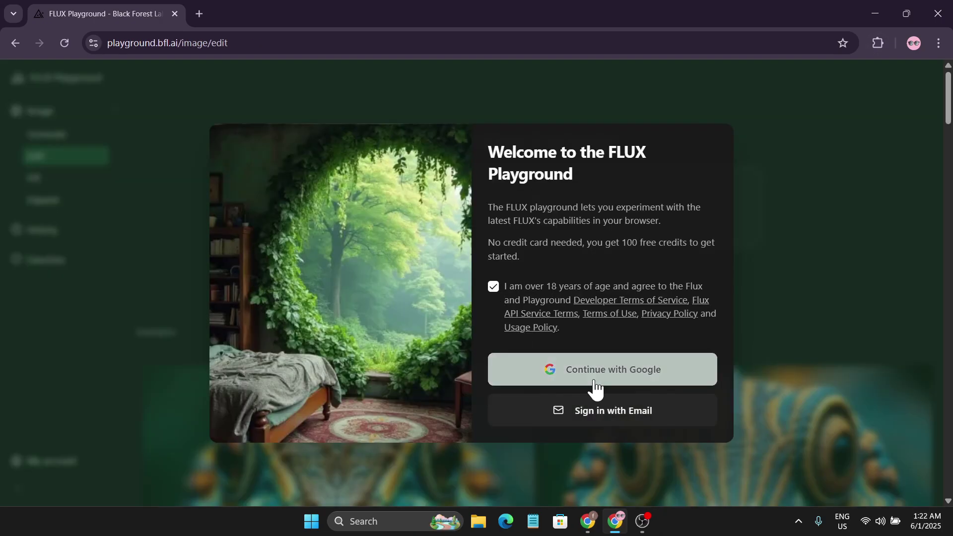
left_click(616, 378)
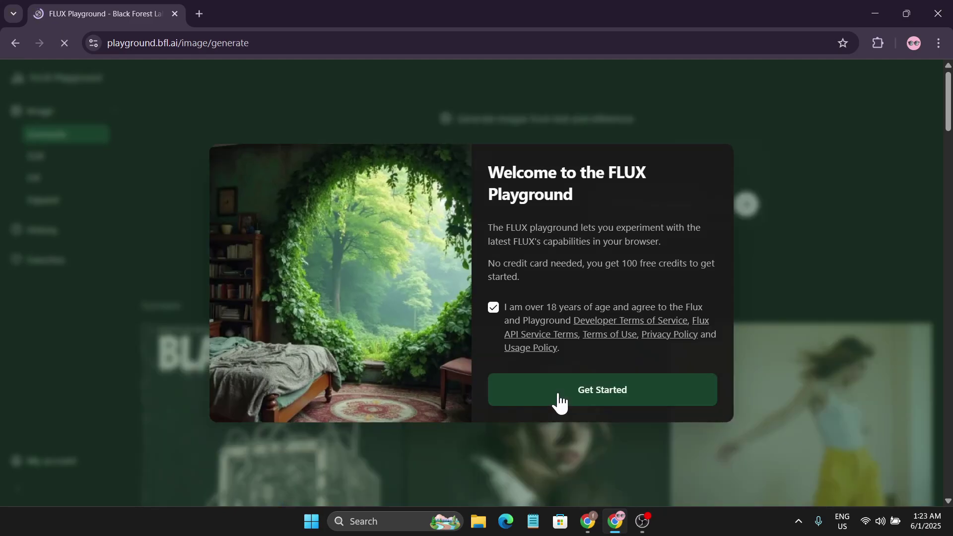
left_click(601, 394)
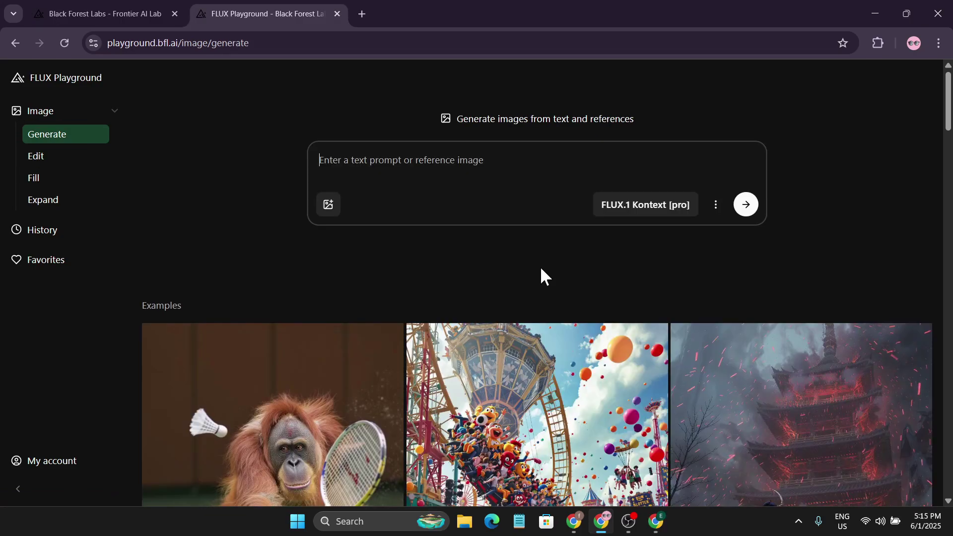
scroll(543, 298, "down", 1)
scroll(472, 253, "up", 1)
Attach the watermarked forest-trail photo from Photos to the prompt box as a reference
left_click(647, 208)
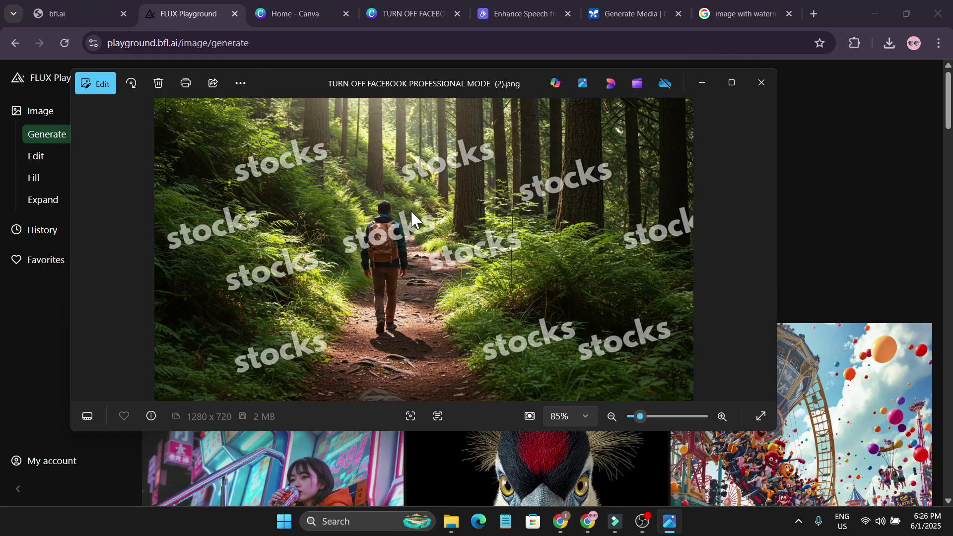
left_click_drag(456, 219, 363, 201)
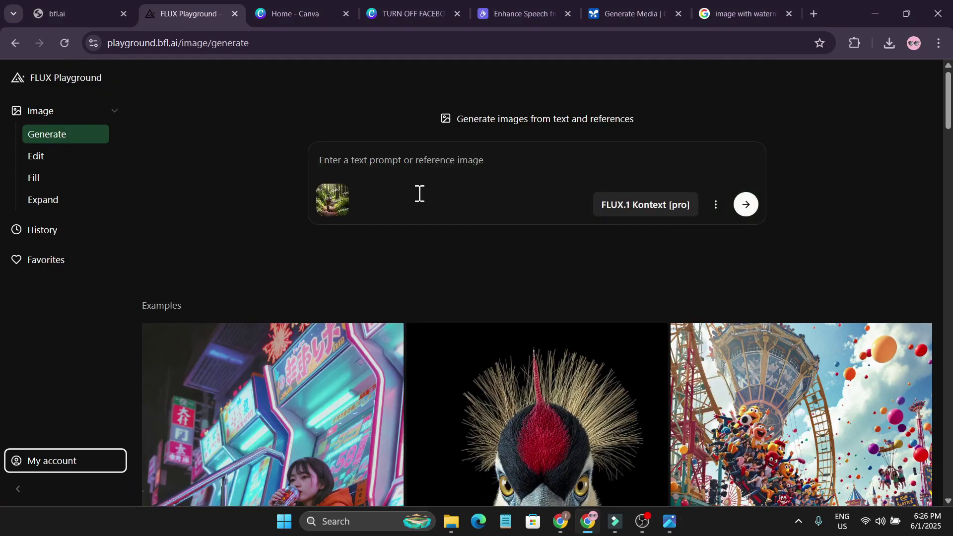
Set generation options to 16:9 aspect ratio, batch size 2 and PNG output
left_click(715, 208)
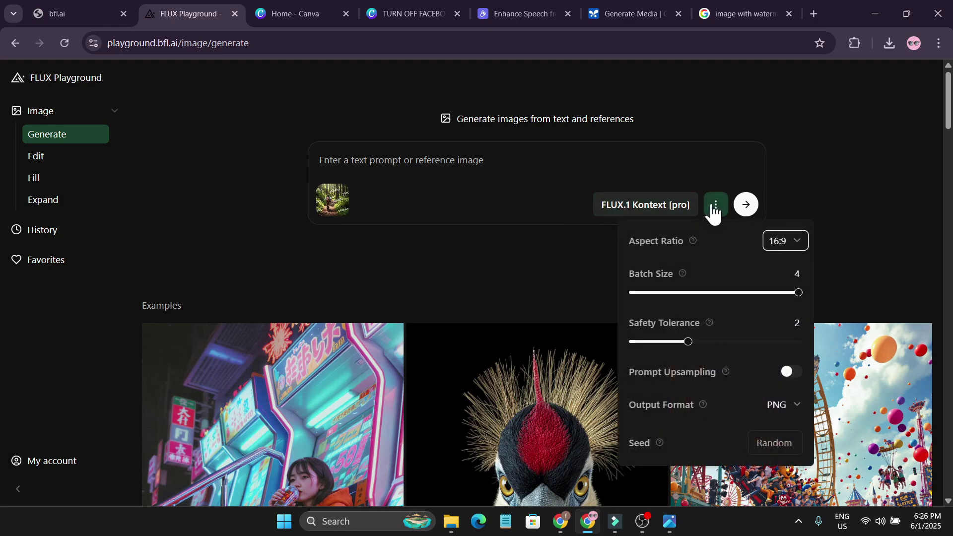
left_click(683, 281)
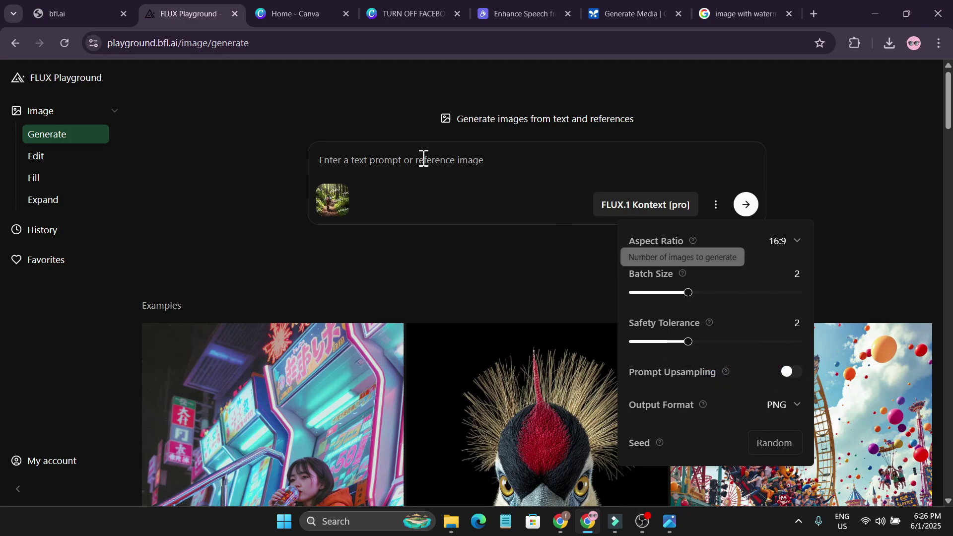
left_click(772, 405)
left_click(777, 454)
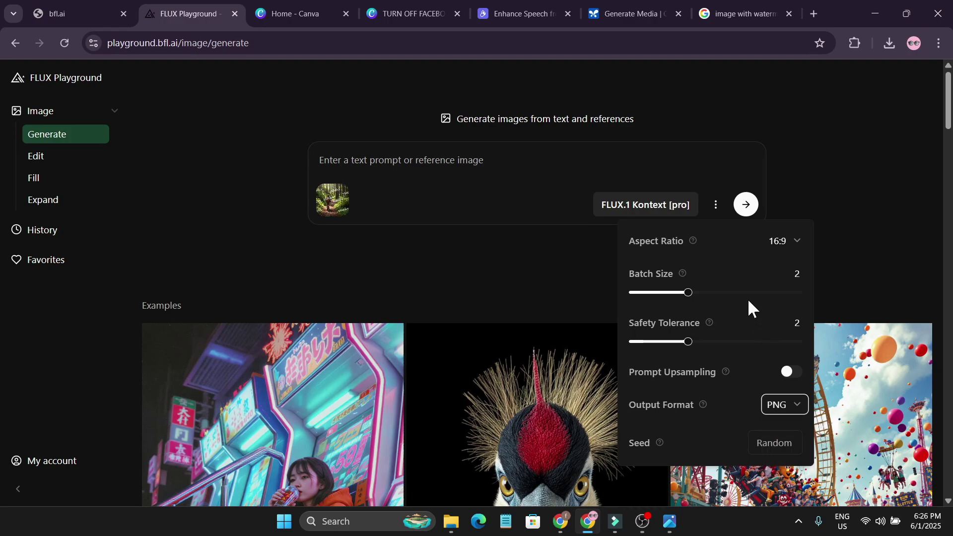
left_click(778, 242)
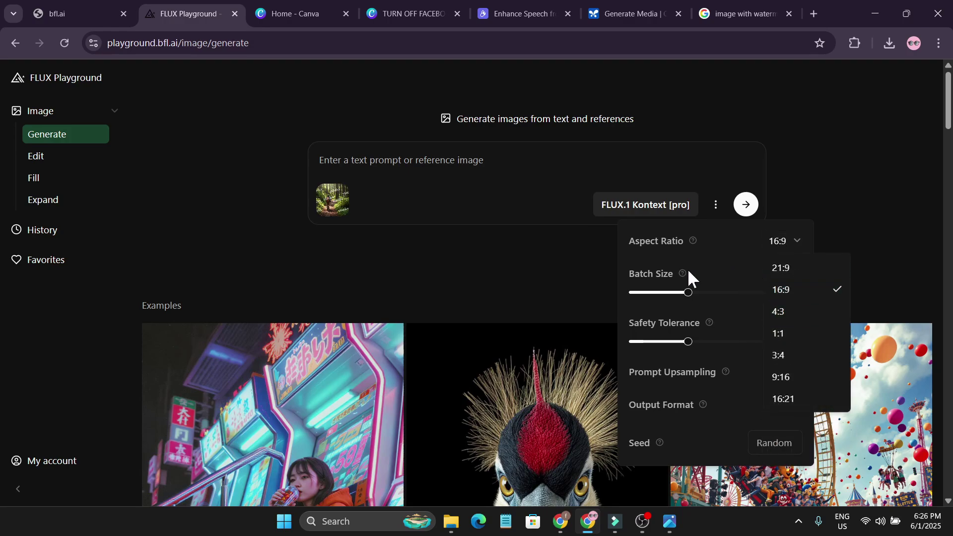
left_click(790, 289)
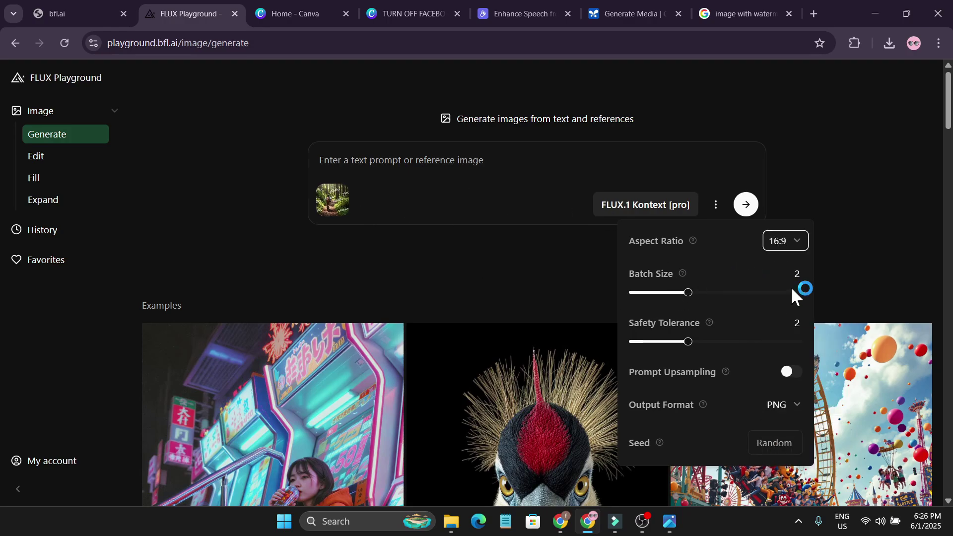
left_click(385, 172)
left_click(380, 169)
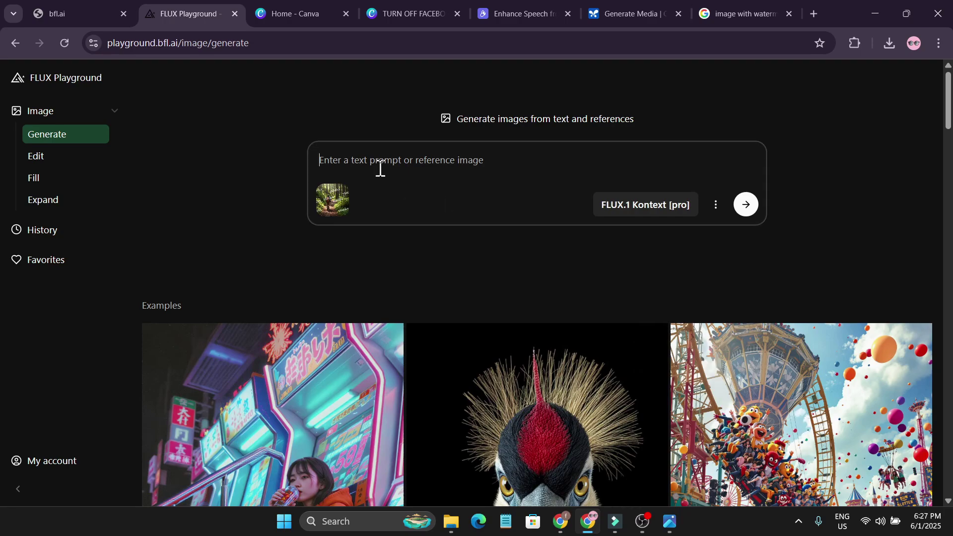
Generate 'Remove the watermarks' versions of the forest photo and compare them with the original
type("remove the watermarks")
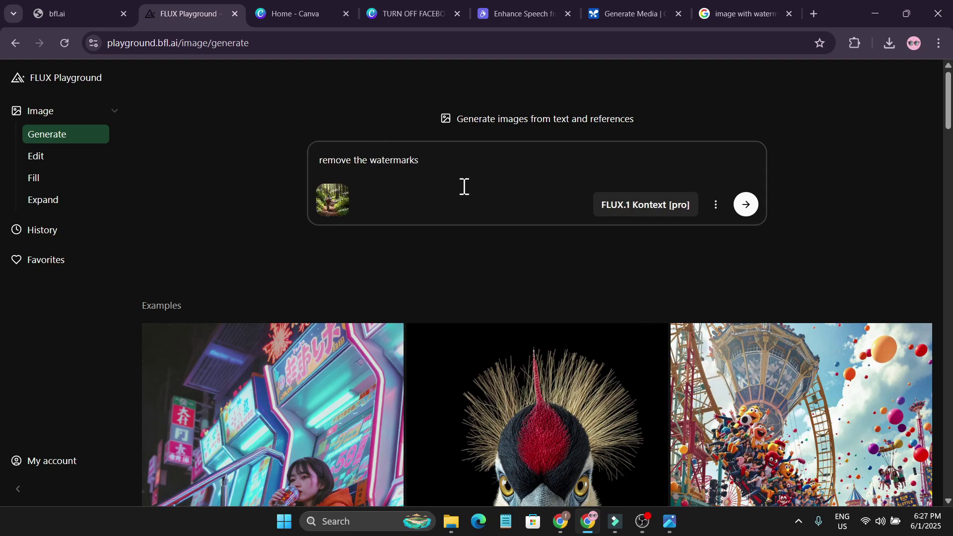
left_click(742, 211)
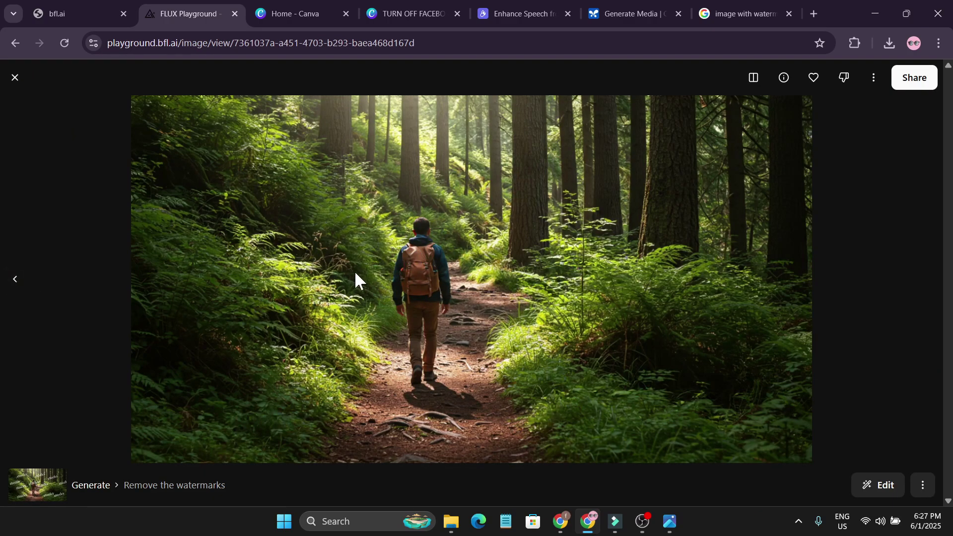
left_click(17, 278)
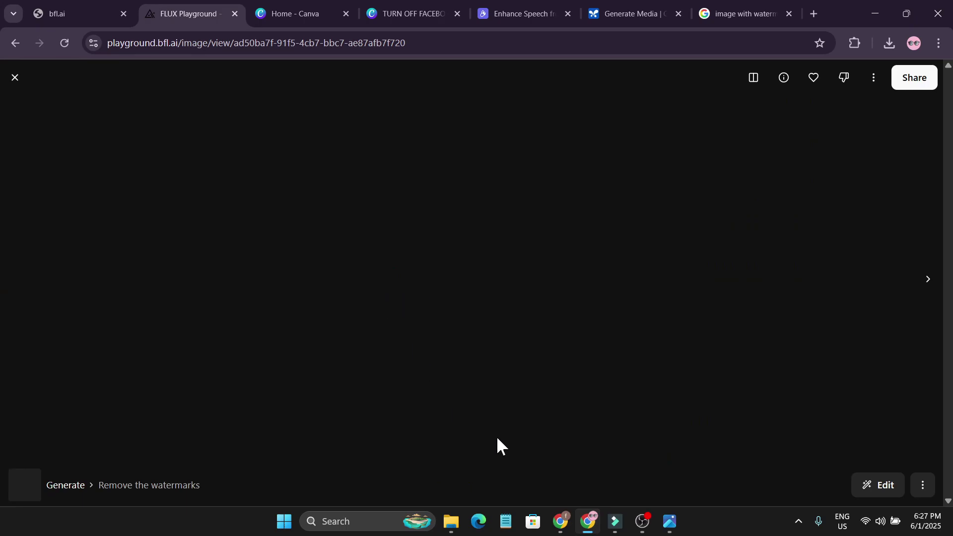
key("alt+Tab")
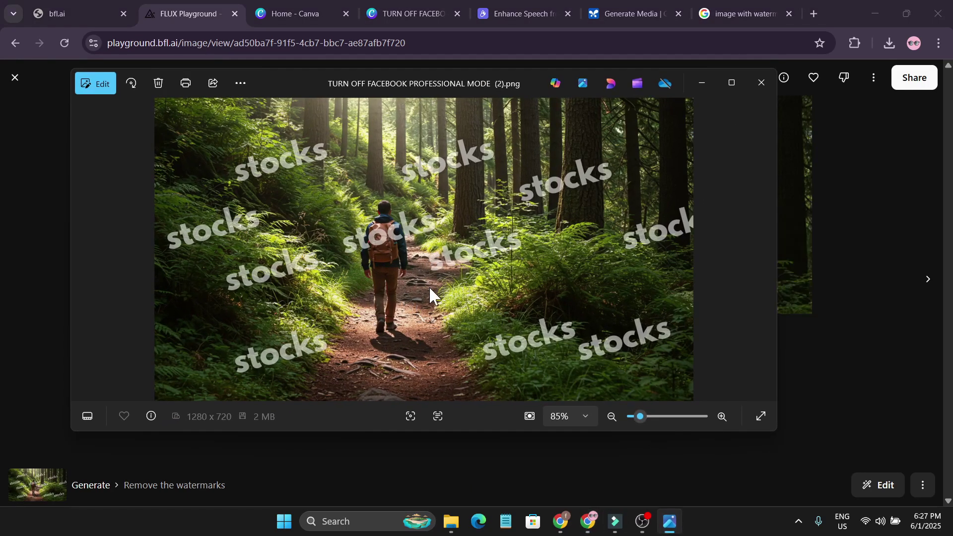
key("alt+Tab")
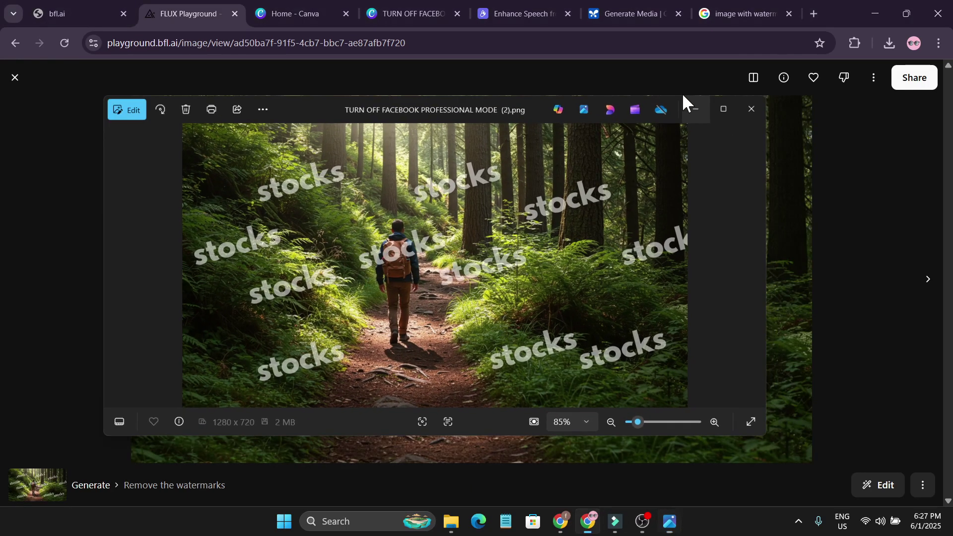
left_click(927, 280)
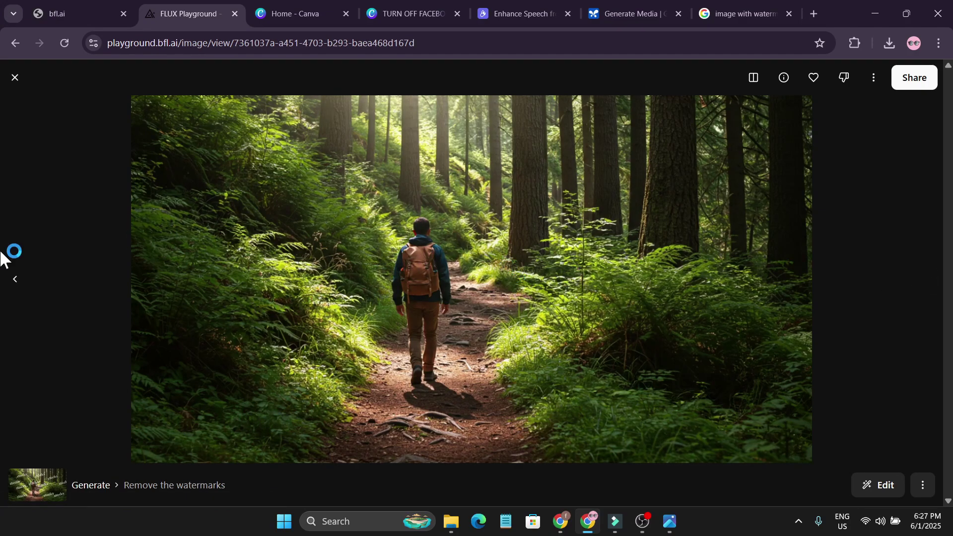
left_click(15, 278)
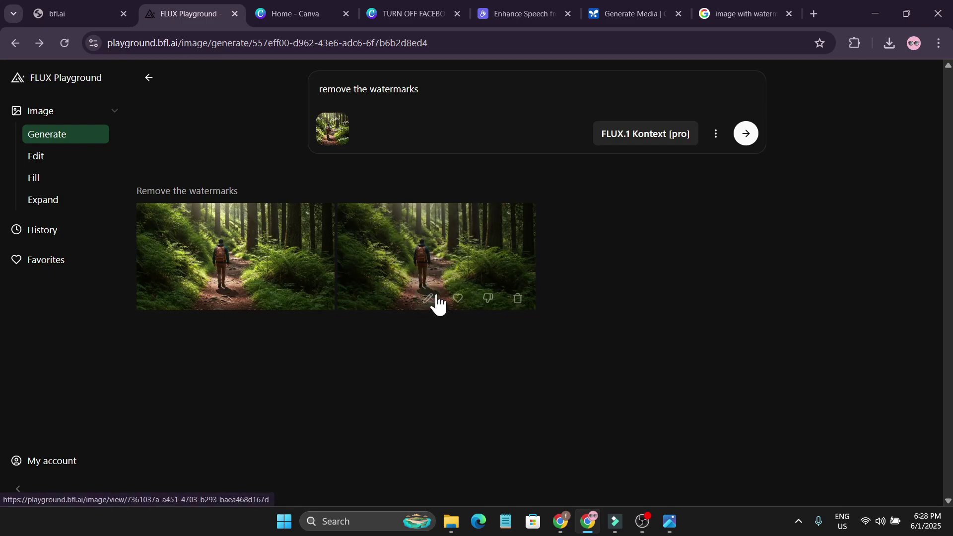
Edit the second watermark-free result with the prompt 'give more flowers'
left_click(429, 298)
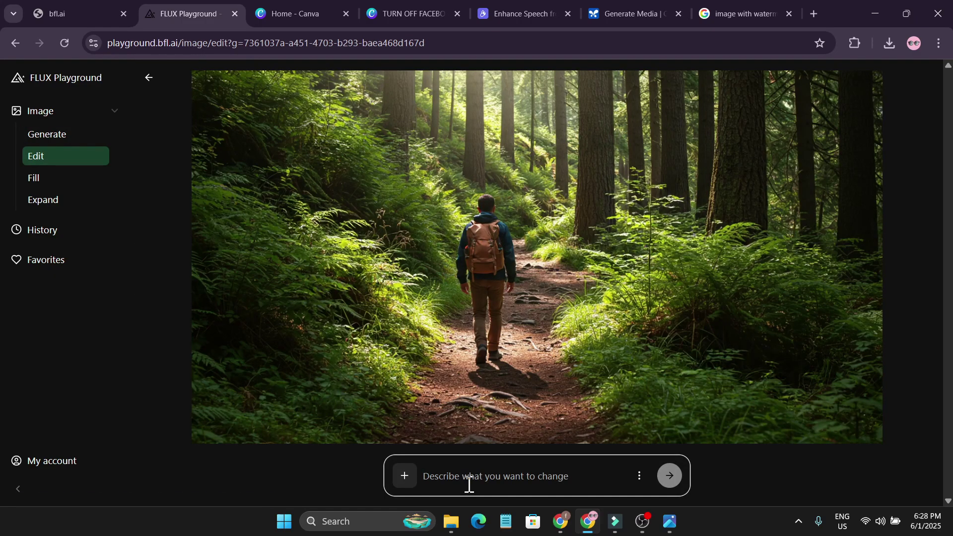
type("give more flowers")
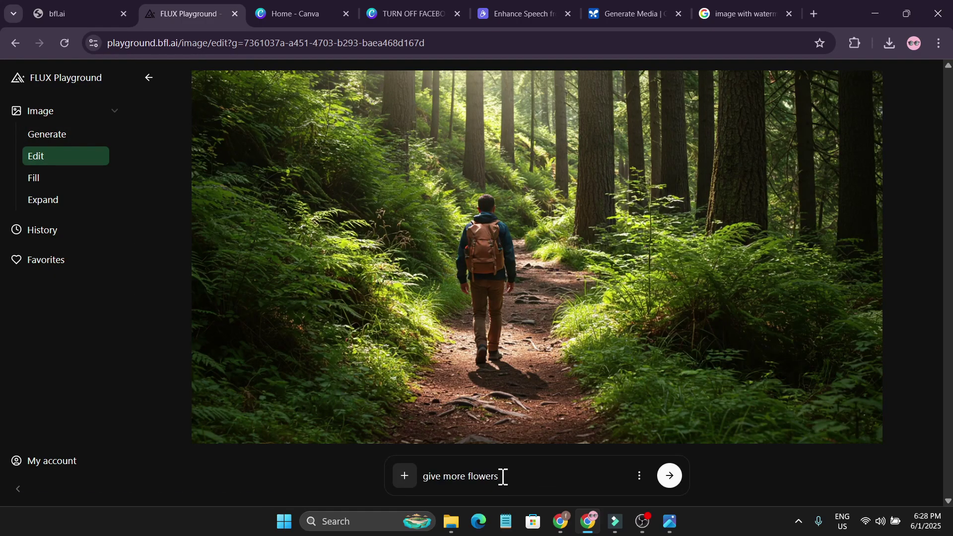
left_click(668, 477)
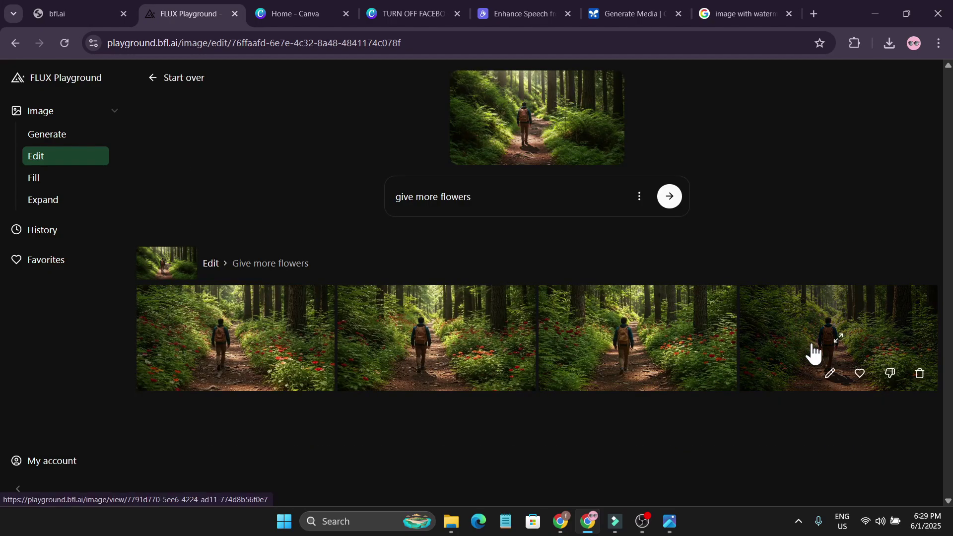
Browse the four flower results, then close the original photo and the viewer
left_click(231, 320)
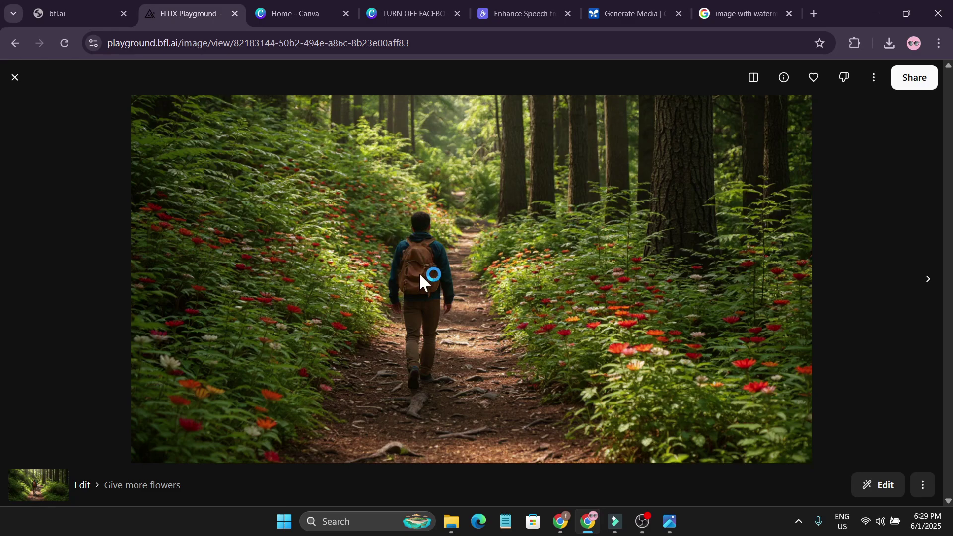
left_click(928, 280)
left_click(927, 280)
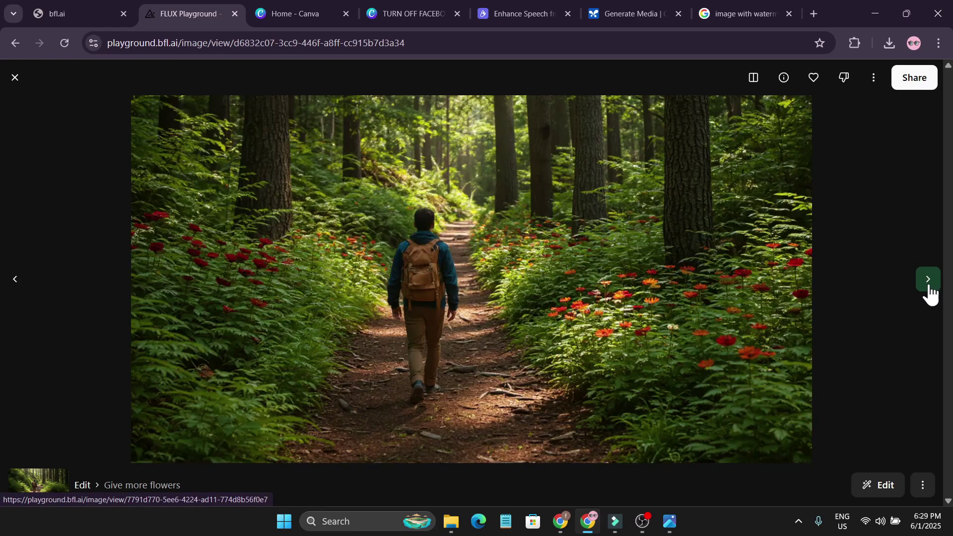
left_click(927, 280)
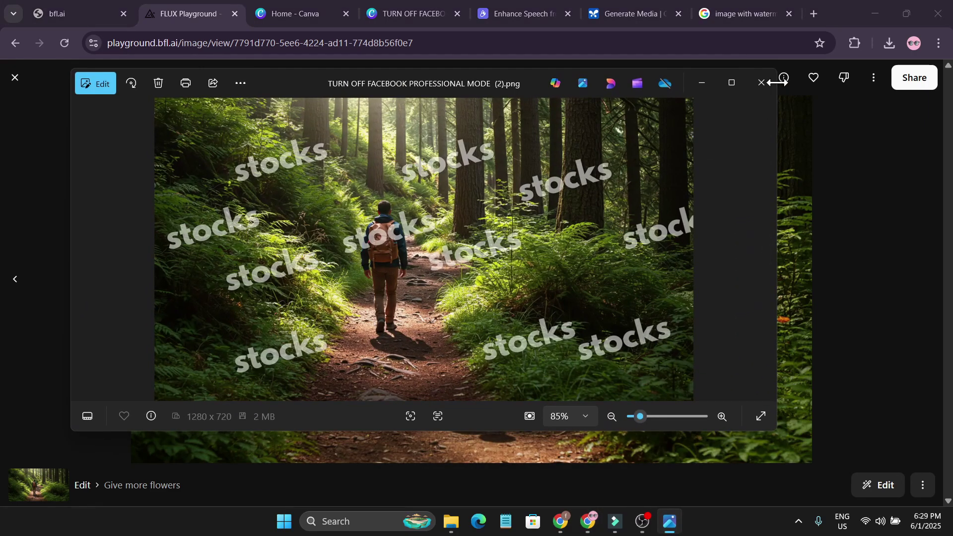
left_click(762, 82)
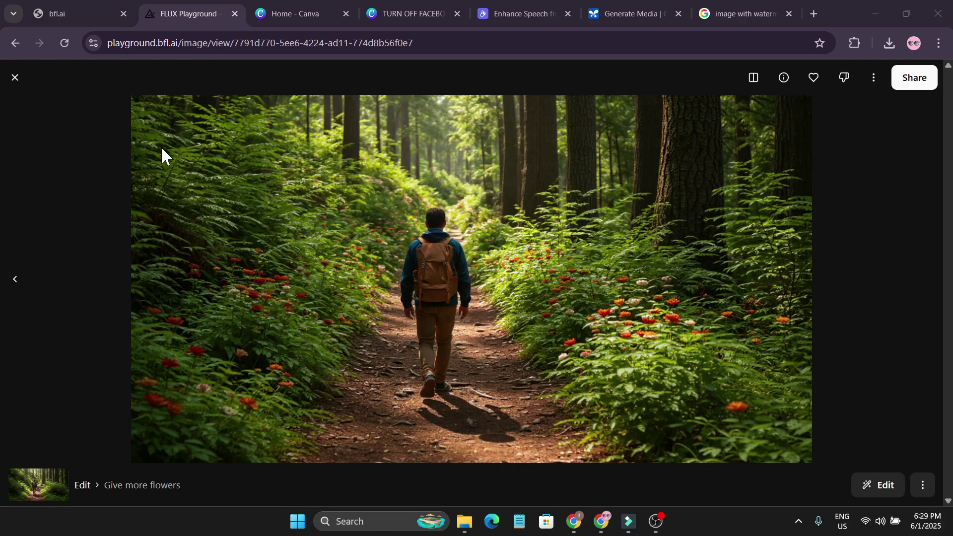
key("Escape")
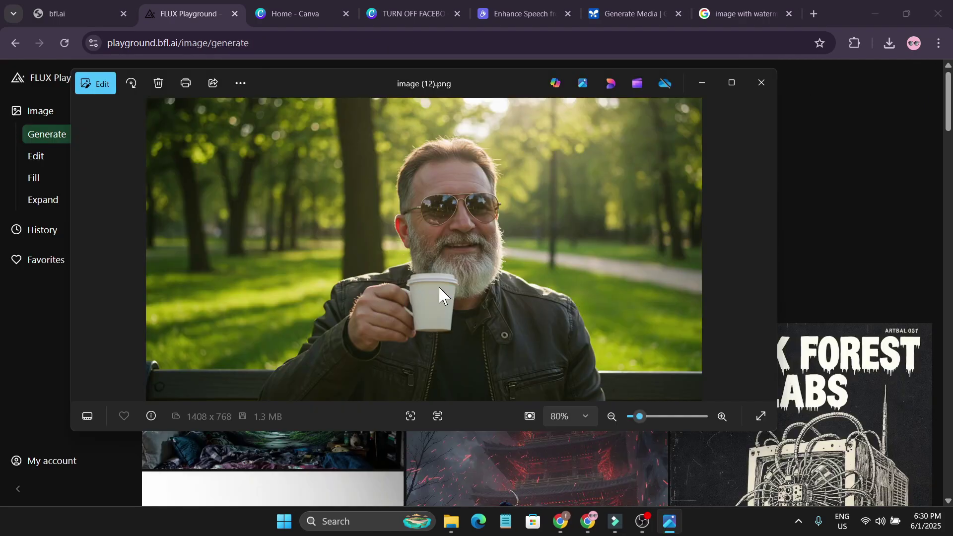
Generate 'give him a ice cream' versions of the park photo and browse them
key("alt+Tab")
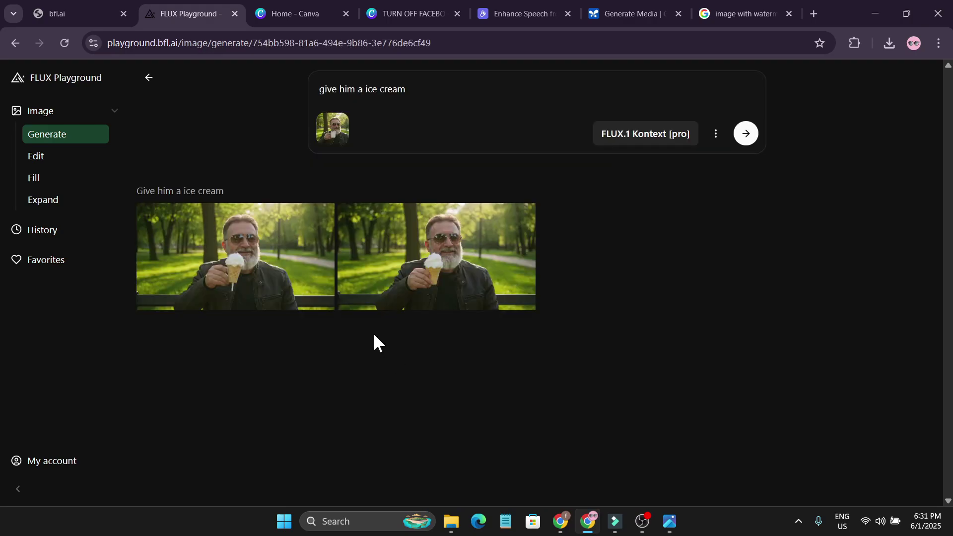
left_click(263, 259)
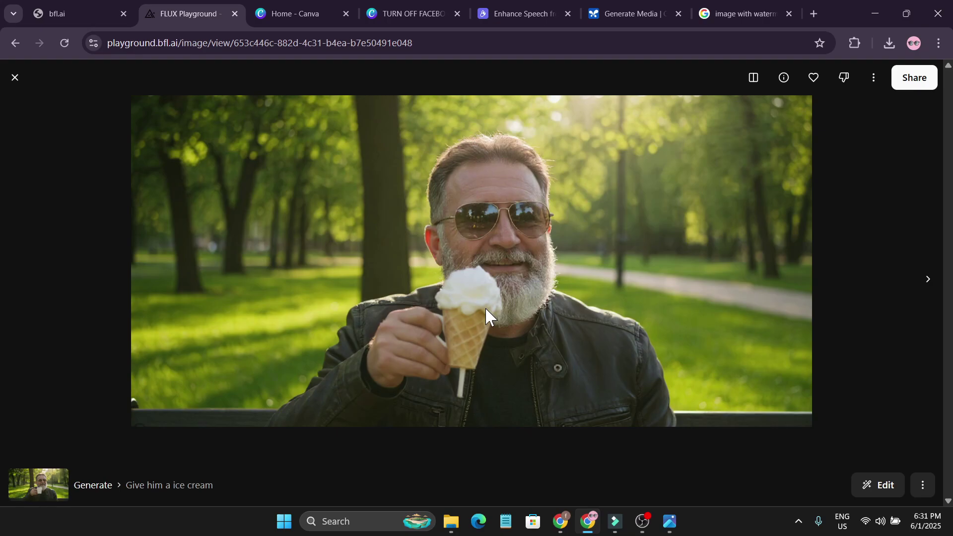
left_click(928, 279)
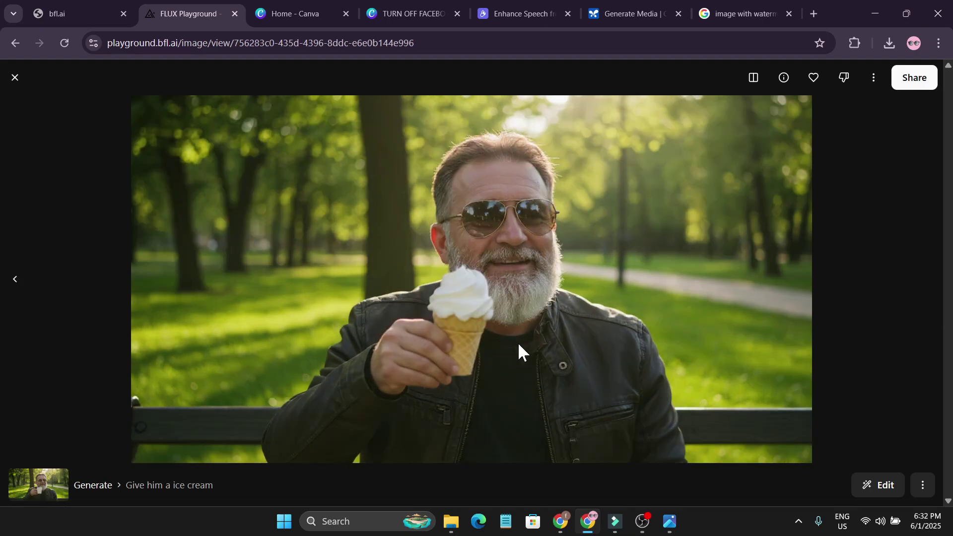
Edit an ice-cream result with 'make it heavy raining' and browse the rainy versions
left_click(866, 492)
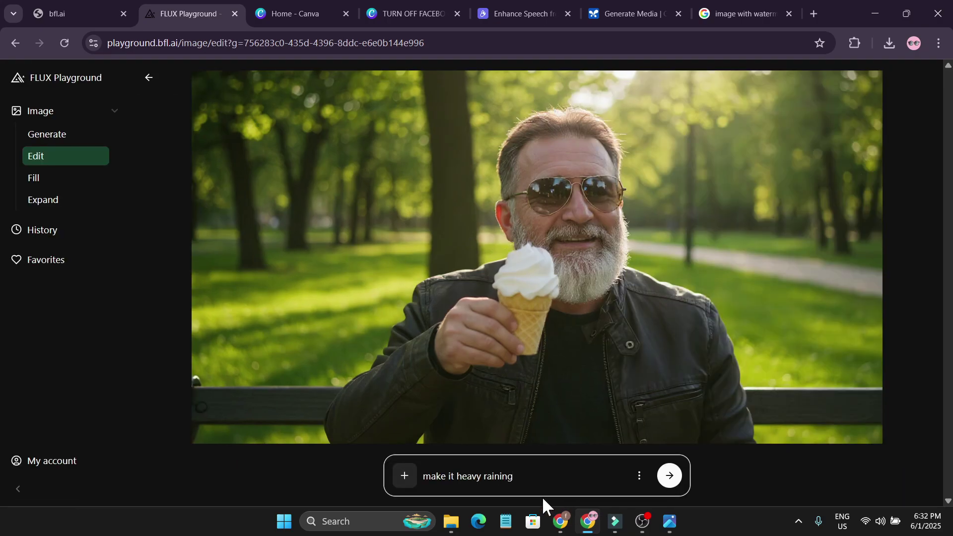
left_click(666, 483)
left_click(278, 347)
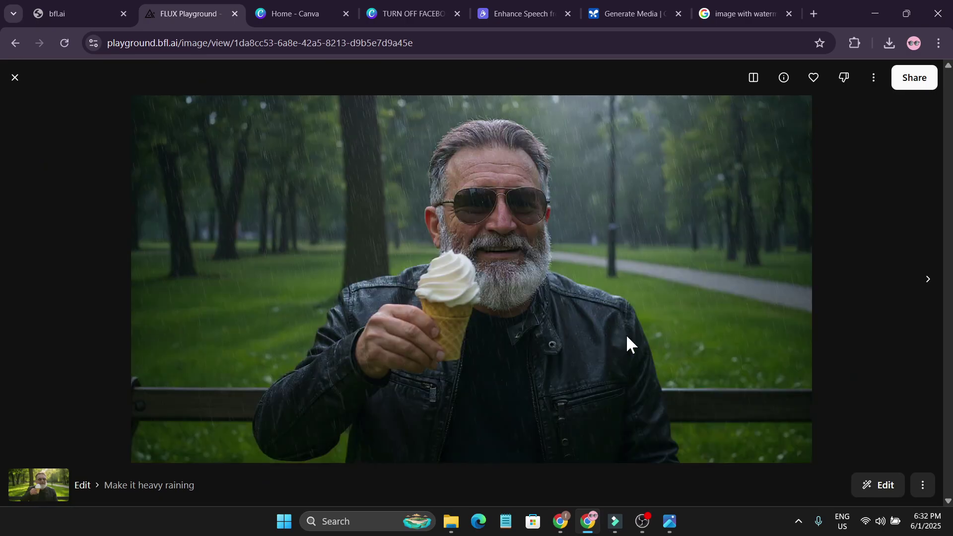
left_click(926, 280)
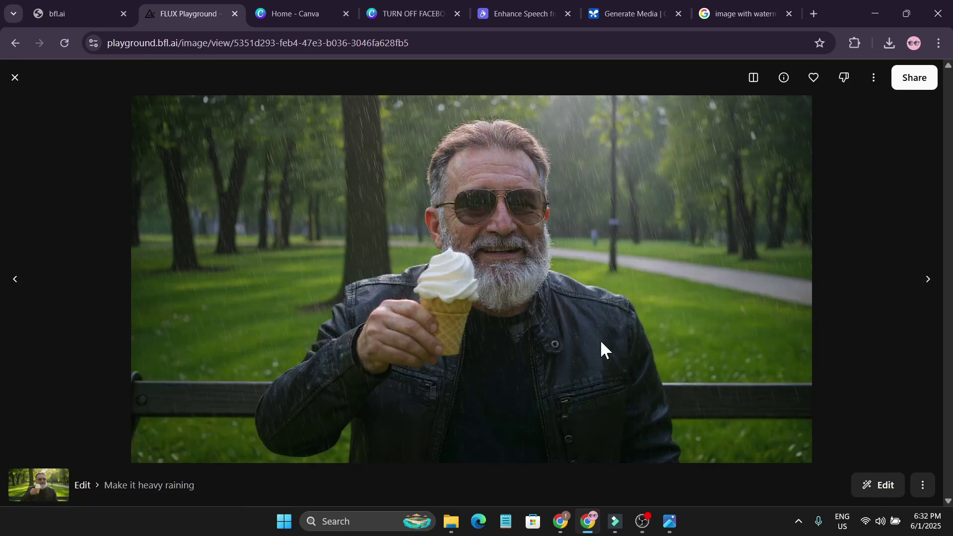
key("Right")
left_click(874, 489)
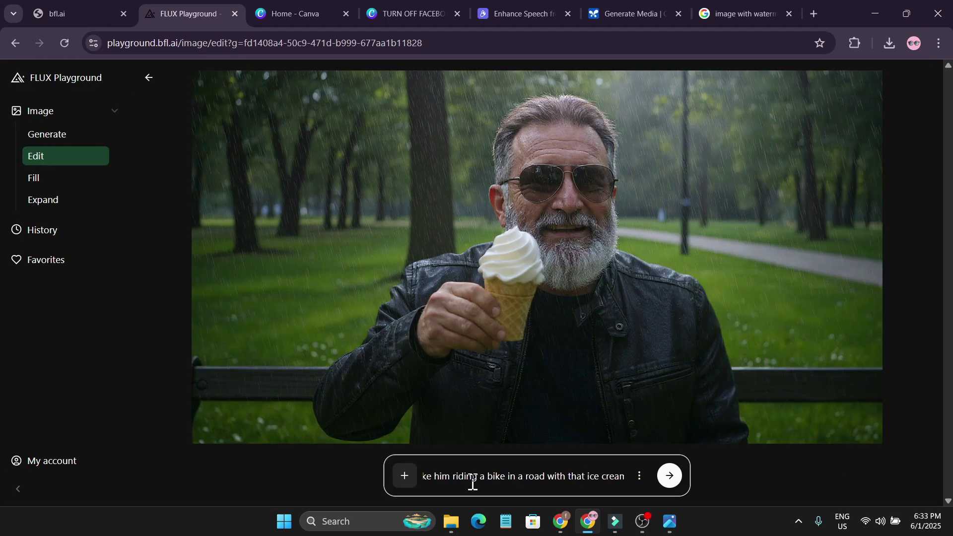
Correct the prompt typo to 'cream', submit the bike-riding edit, and browse the four results
left_click(617, 472)
key("BackSpace")
type("m")
key("Return")
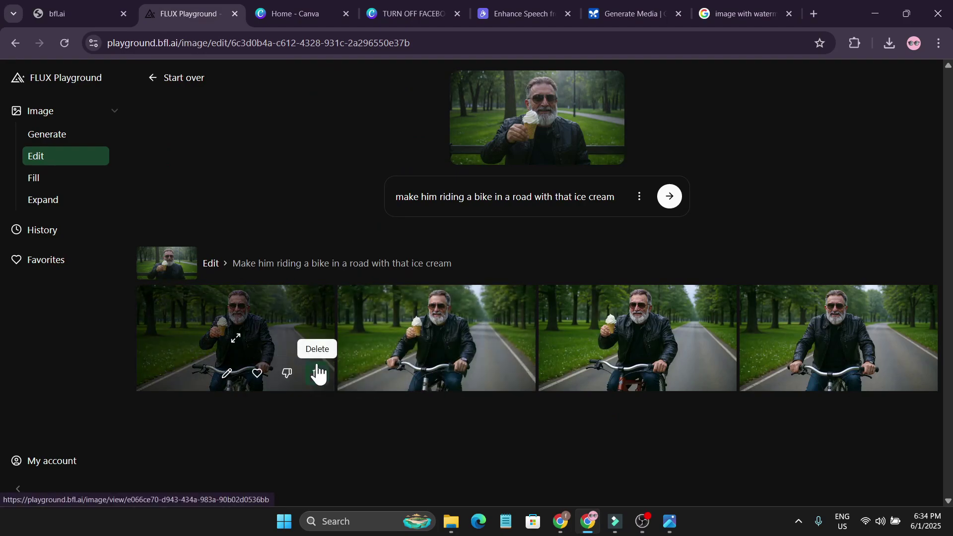
left_click(304, 360)
key("Right")
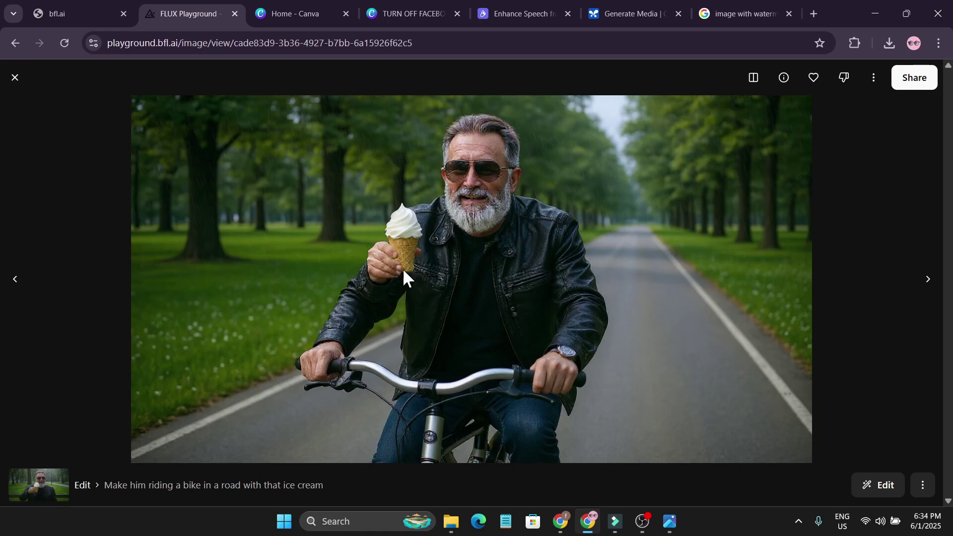
key("Right")
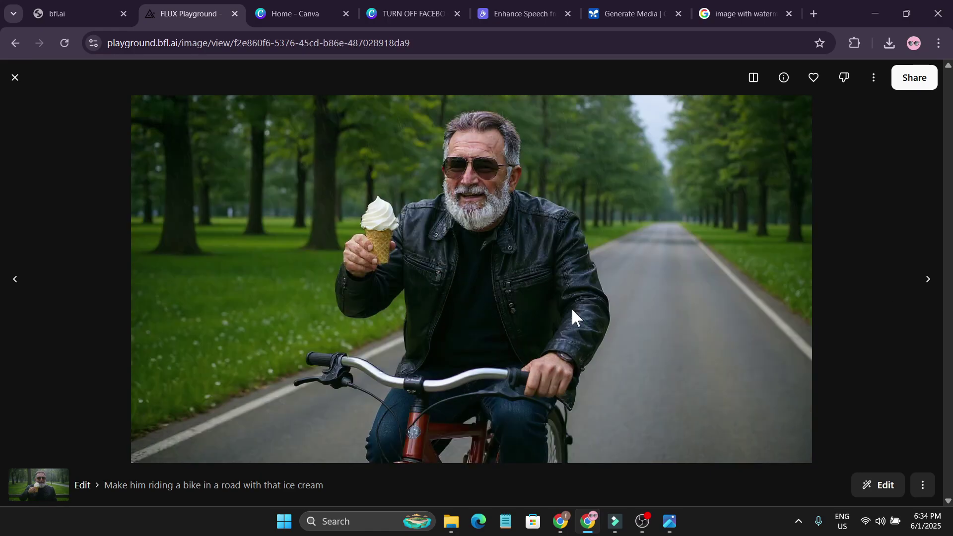
key("Right")
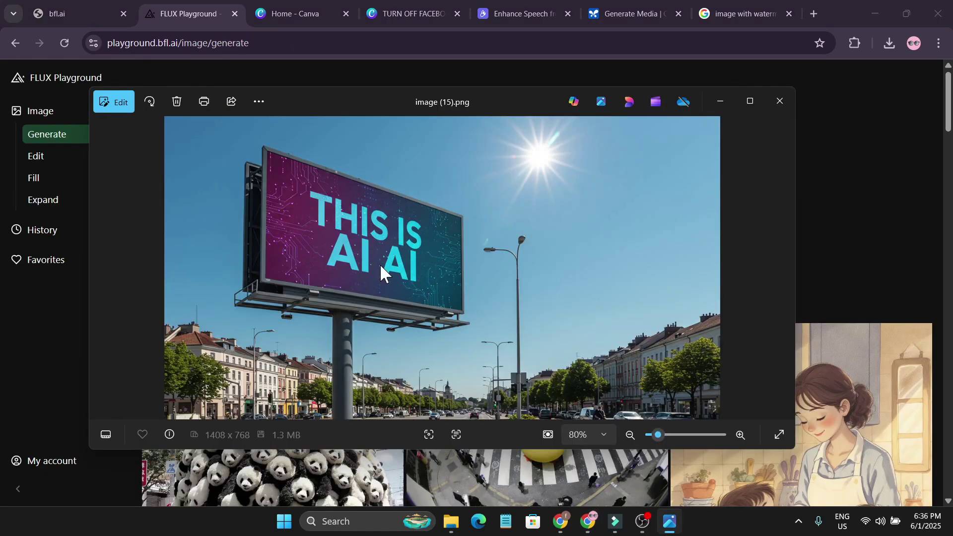
Replace the billboard's "AI" with "NOT AI" and view both resulting versions
key("alt+Tab")
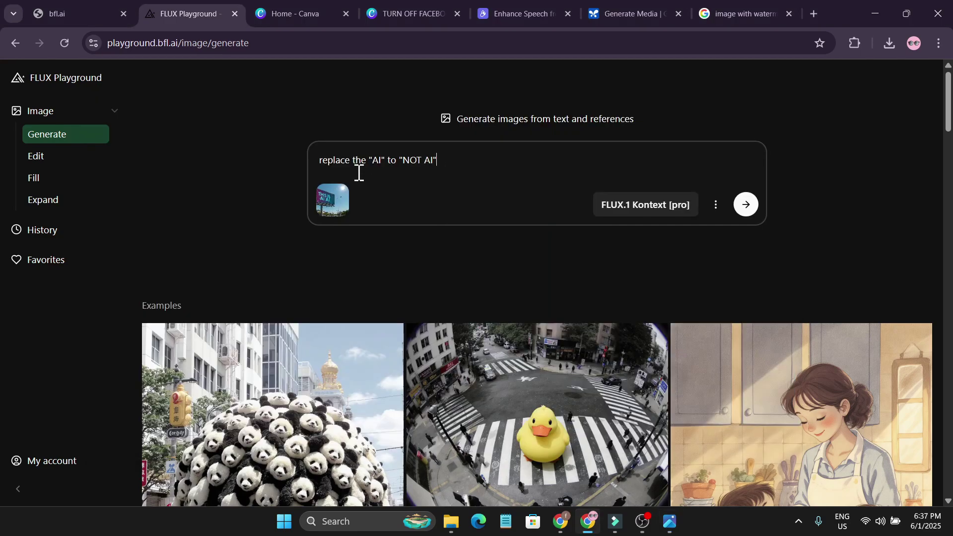
left_click(747, 204)
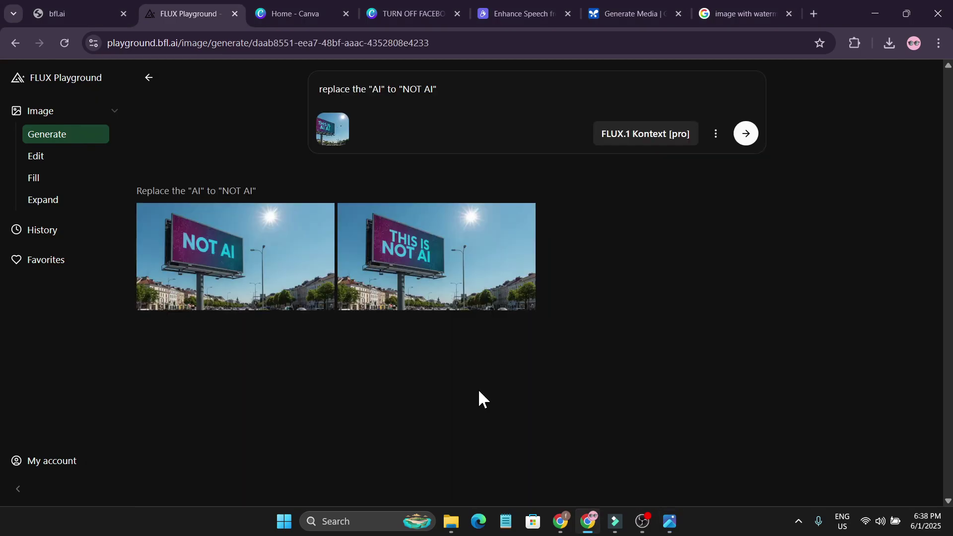
left_click(241, 256)
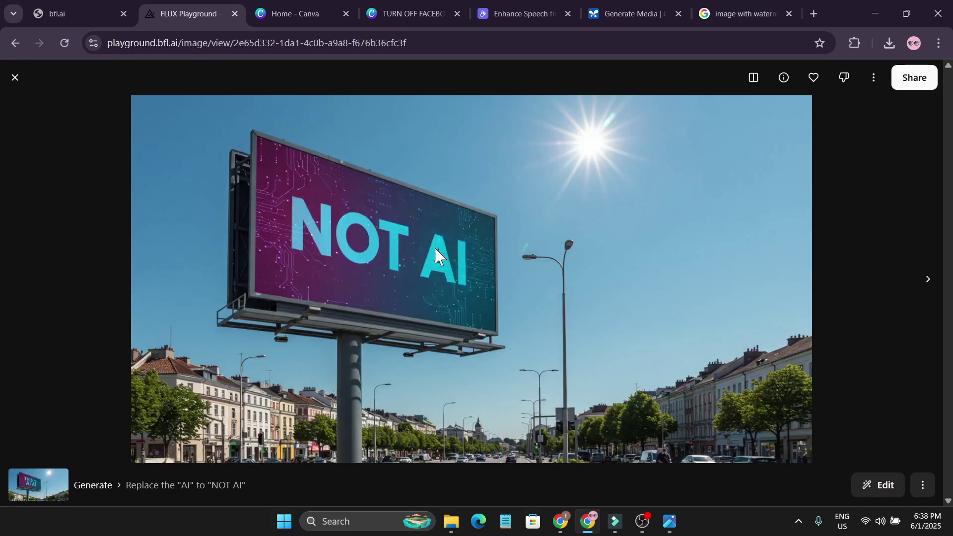
left_click(927, 281)
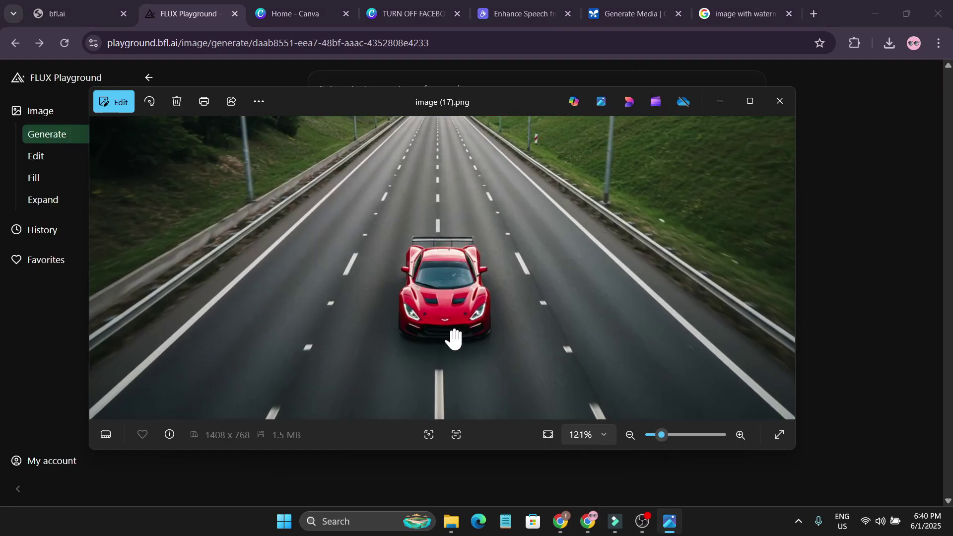
Zoom and pan around the red sports-car photo in Photos, then return to FLUX Playground
scroll(454, 340, "up", 5)
mouse_move(455, 332)
left_mouse_down()
mouse_move(451, 298)
mouse_move(430, 319)
mouse_move(453, 345)
mouse_move(445, 327)
left_mouse_up()
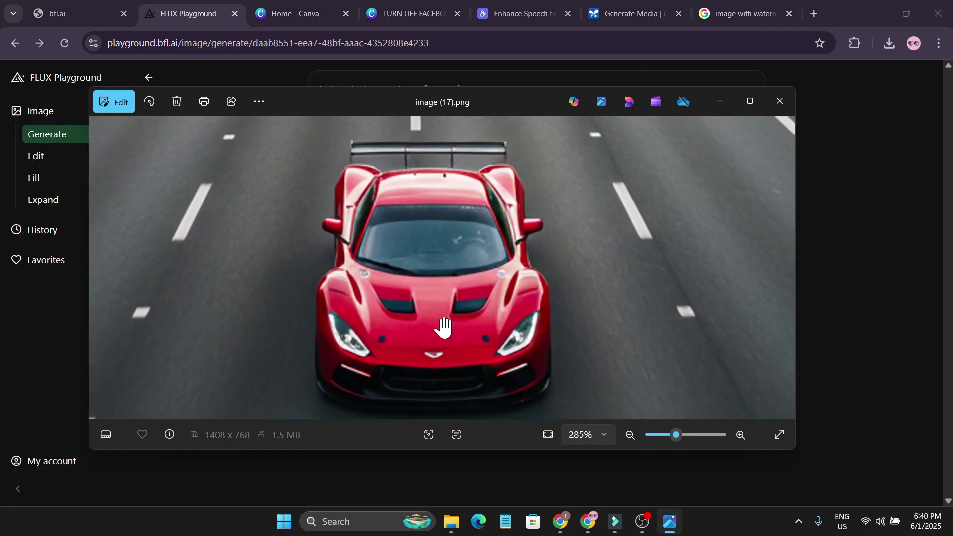
scroll(441, 329, "down", 2)
scroll(447, 329, "up", 3)
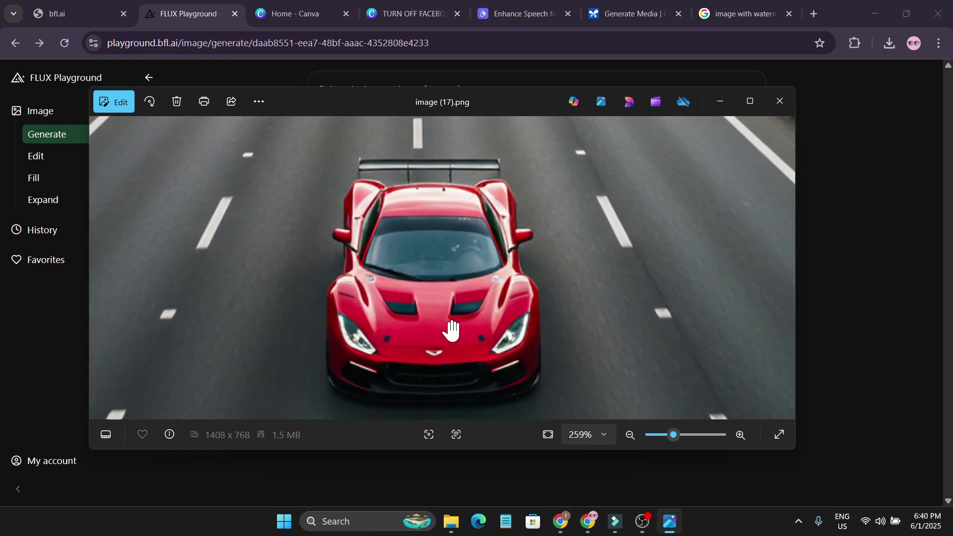
scroll(454, 332, "down", 3)
scroll(460, 332, "up", 6)
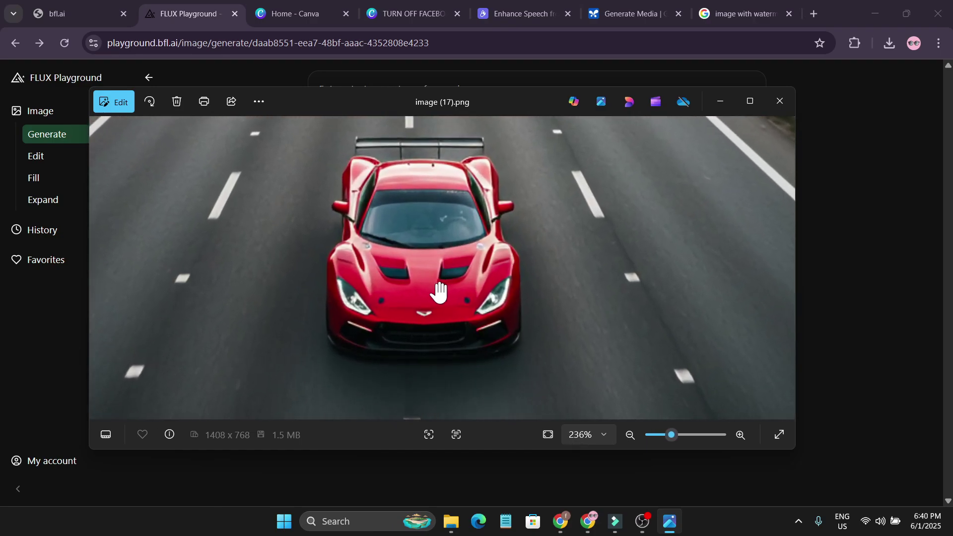
scroll(437, 298, "up", 1)
left_click_drag(437, 298, 441, 325)
scroll(441, 330, "up", 1)
scroll(442, 329, "down", 2)
scroll(441, 329, "up", 1)
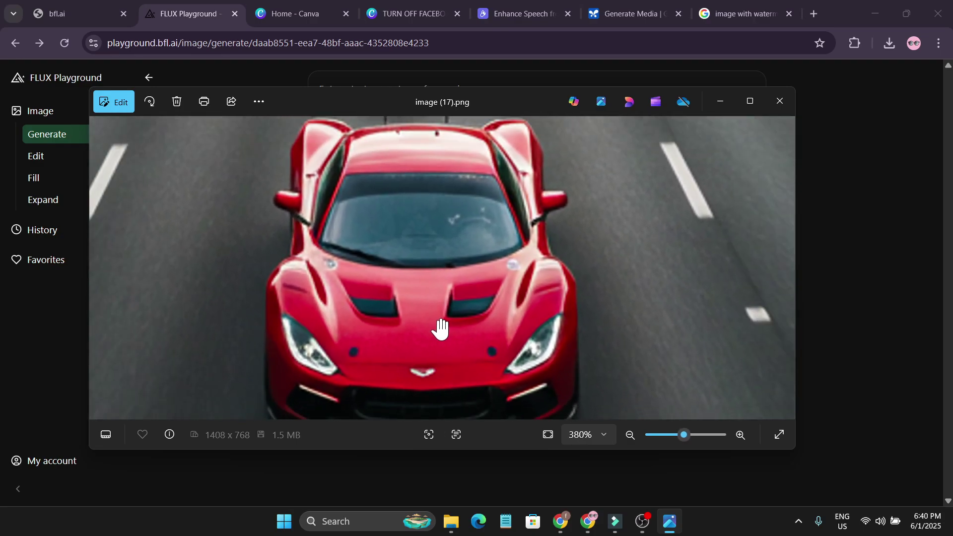
scroll(440, 328, "down", 3)
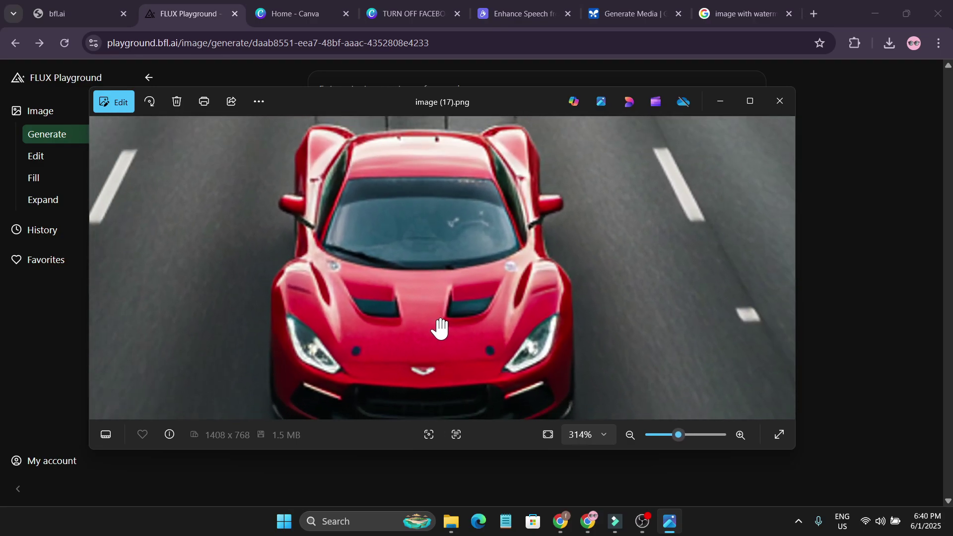
key("alt+Tab")
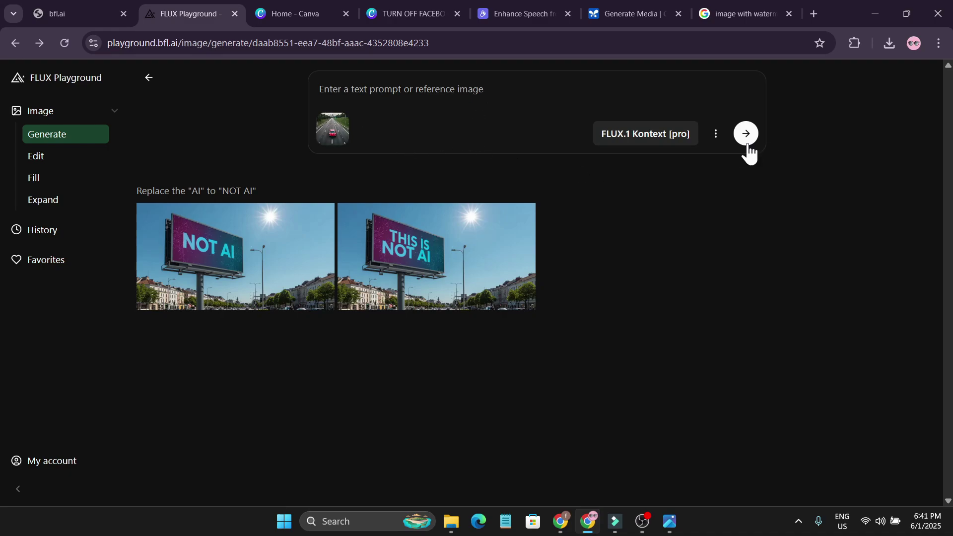
Generate close-up, ultra-sharp red car images from the car photo at 4:3 aspect ratio
left_click(716, 139)
left_click(789, 169)
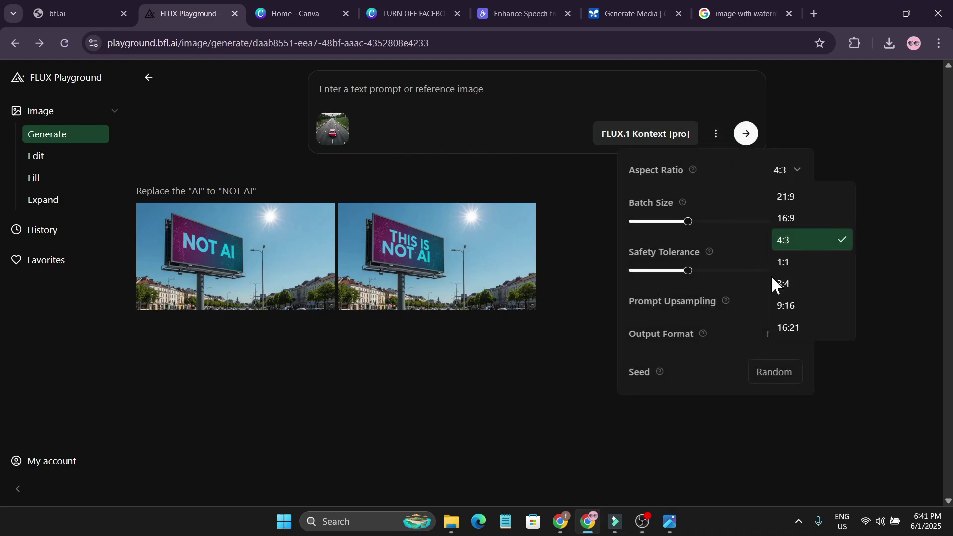
left_click(785, 245)
left_click(788, 170)
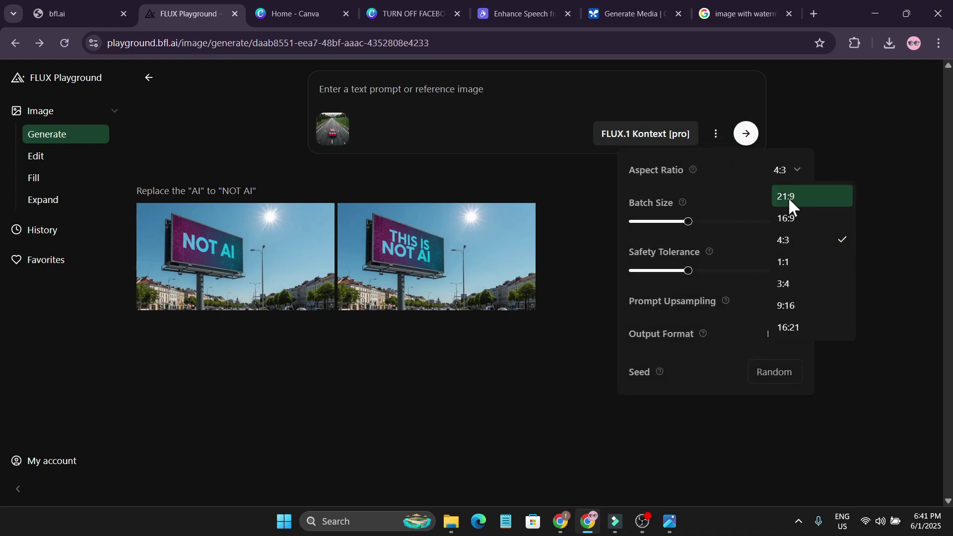
left_click(790, 176)
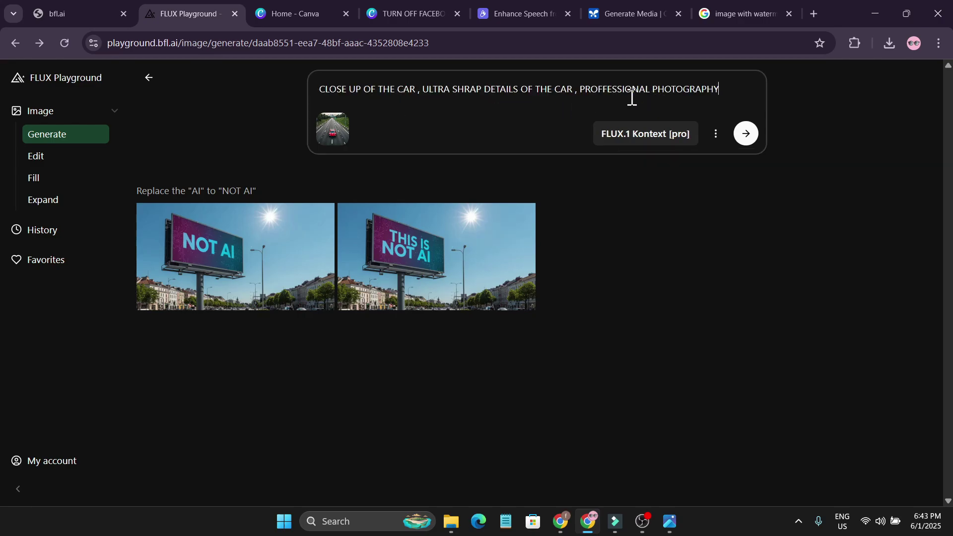
left_click(746, 144)
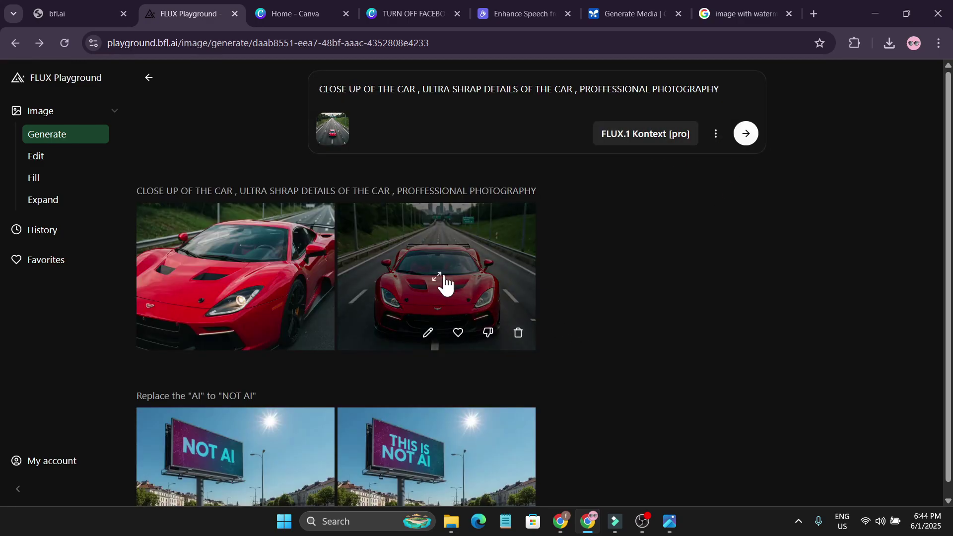
View the first and second close-up car results full size
left_click(226, 293)
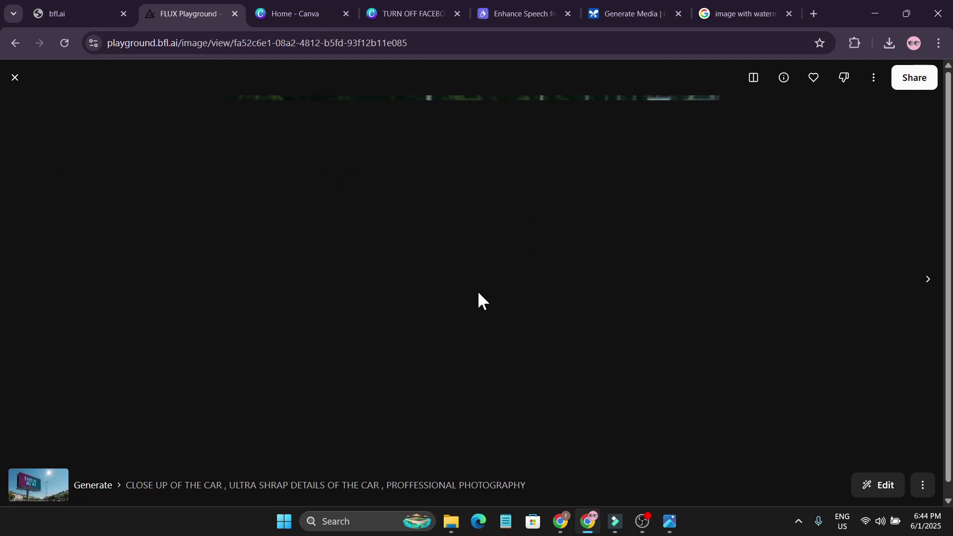
key("Right")
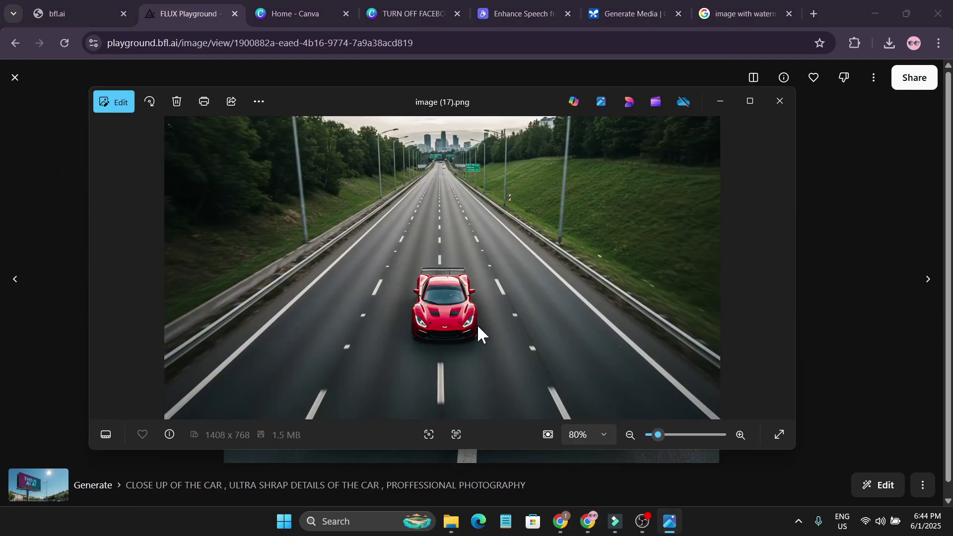
left_click(582, 454)
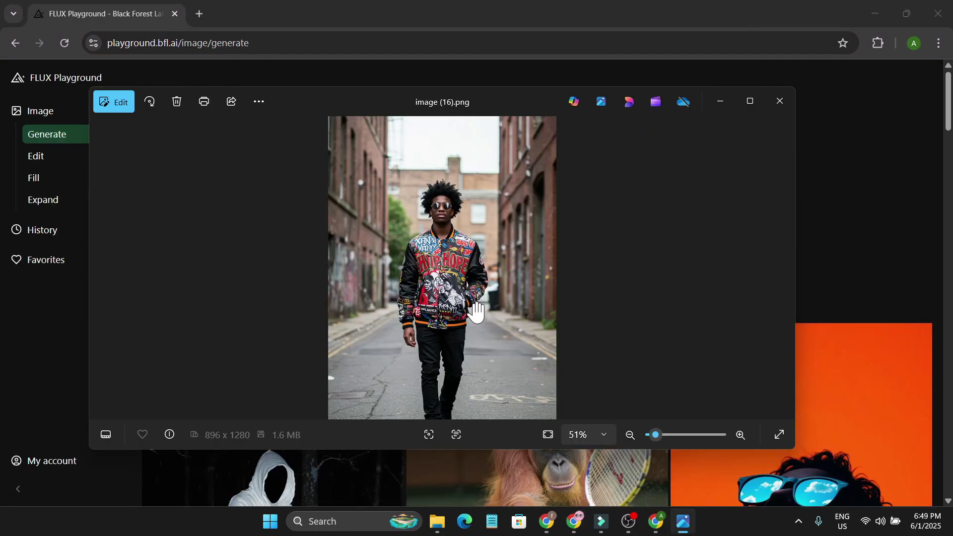
Zoom and pan around the jacket in image (16).png, then minimize Photos
scroll(467, 322, "up", 2)
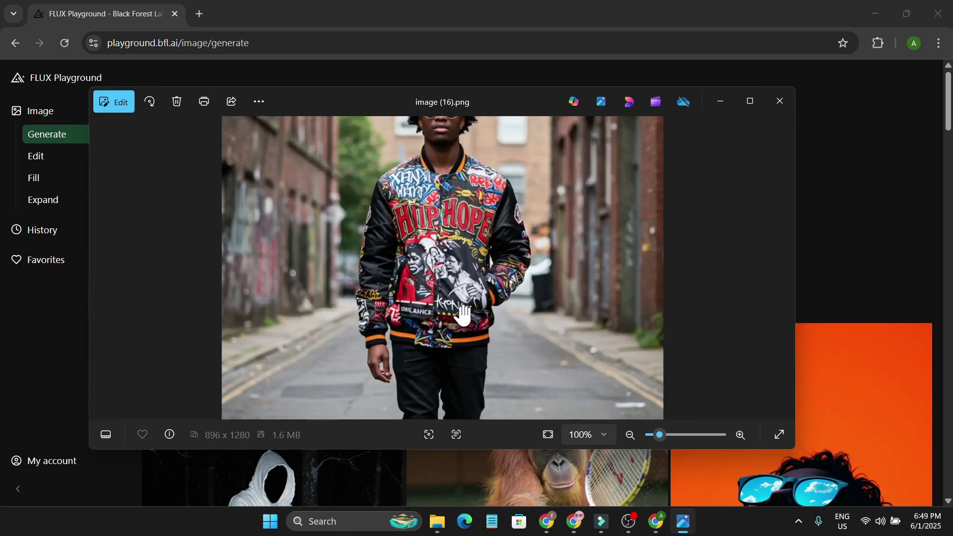
left_click_drag(463, 315, 474, 298)
scroll(475, 253, "up", 2)
scroll(474, 314, "down", 2)
scroll(473, 314, "up", 1)
scroll(473, 317, "down", 2)
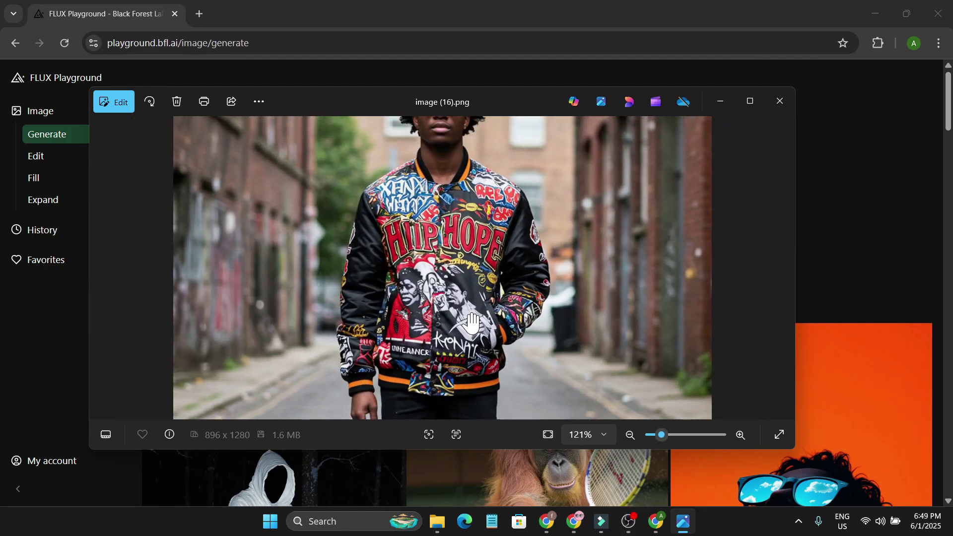
scroll(472, 322, "up", 2)
scroll(473, 323, "up", 1)
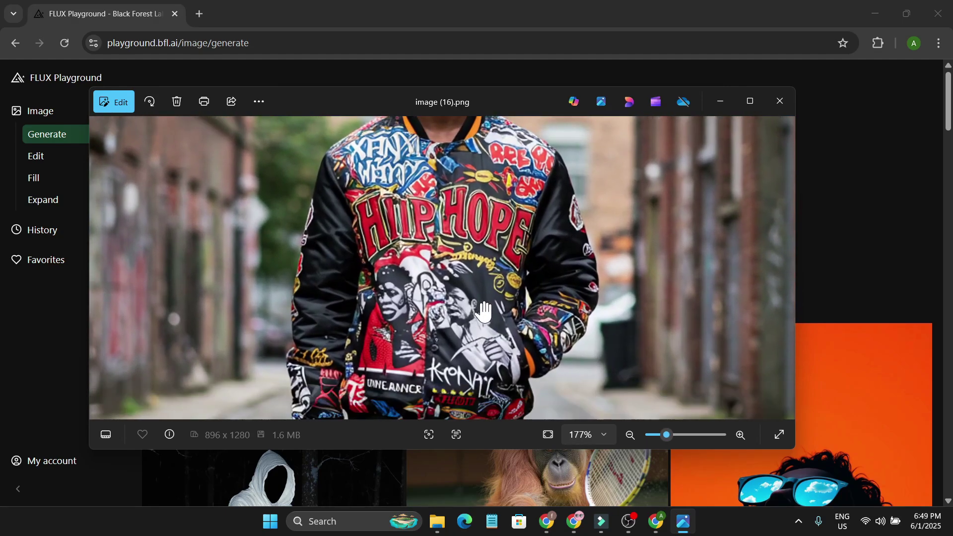
left_click(723, 103)
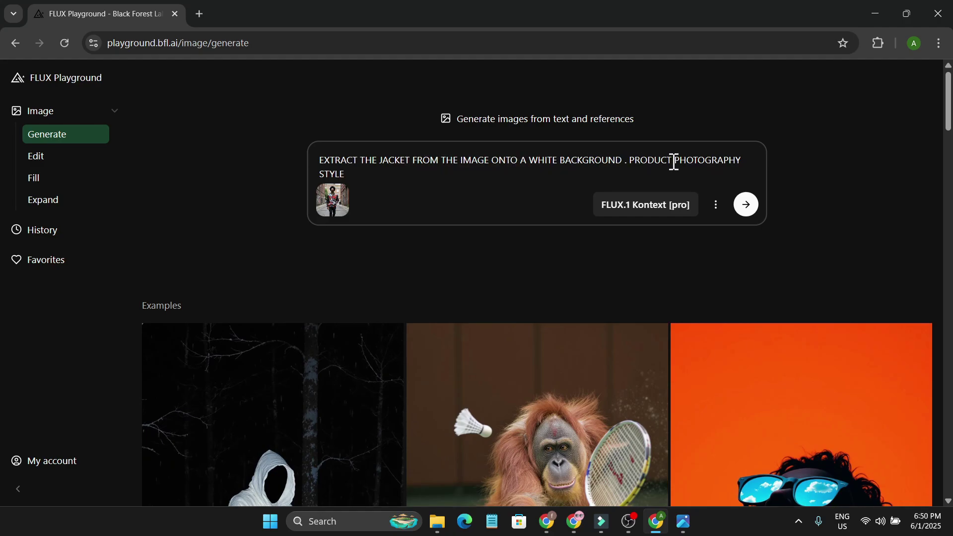
Set the aspect ratio to 4:3 and generate the white-background jacket product shots
left_click(715, 204)
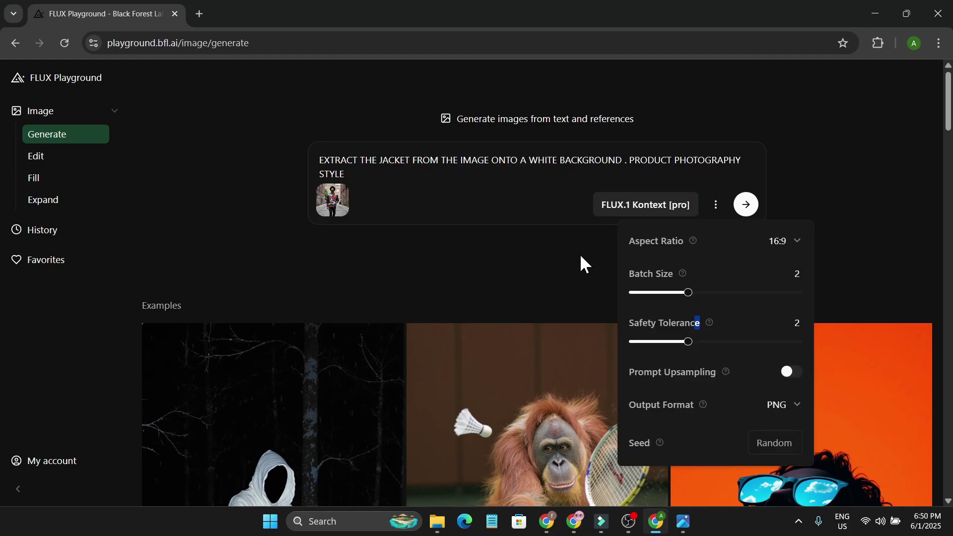
left_click(780, 244)
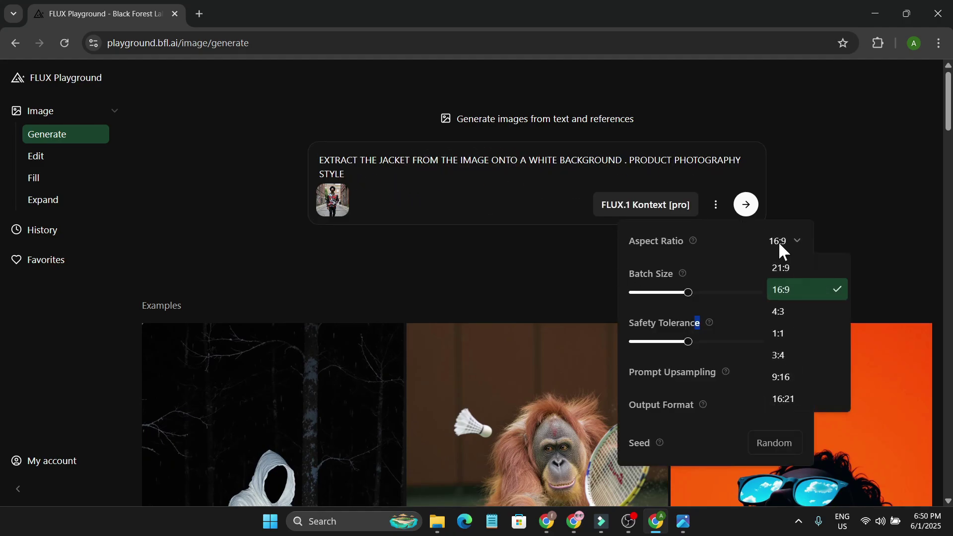
left_click(775, 311)
left_click(746, 206)
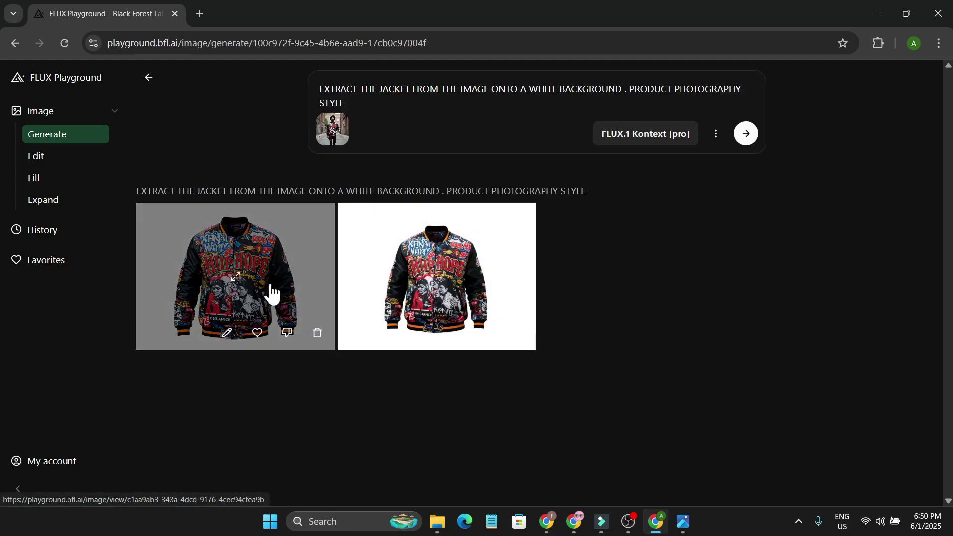
Compare the first jacket result with the original photo, then view the second result
left_click(291, 295)
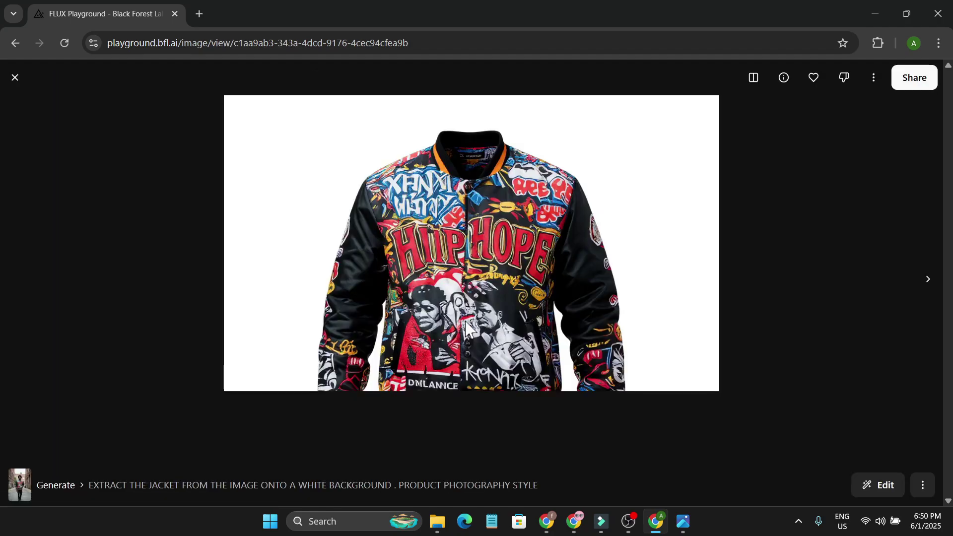
left_click(683, 521)
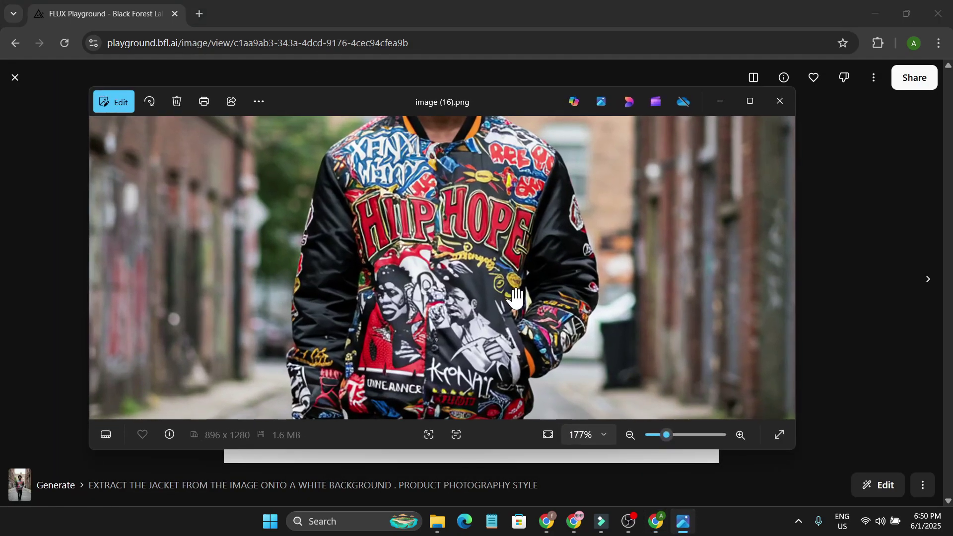
scroll(517, 298, "down", 1)
scroll(516, 298, "up", 1)
scroll(514, 293, "down", 1)
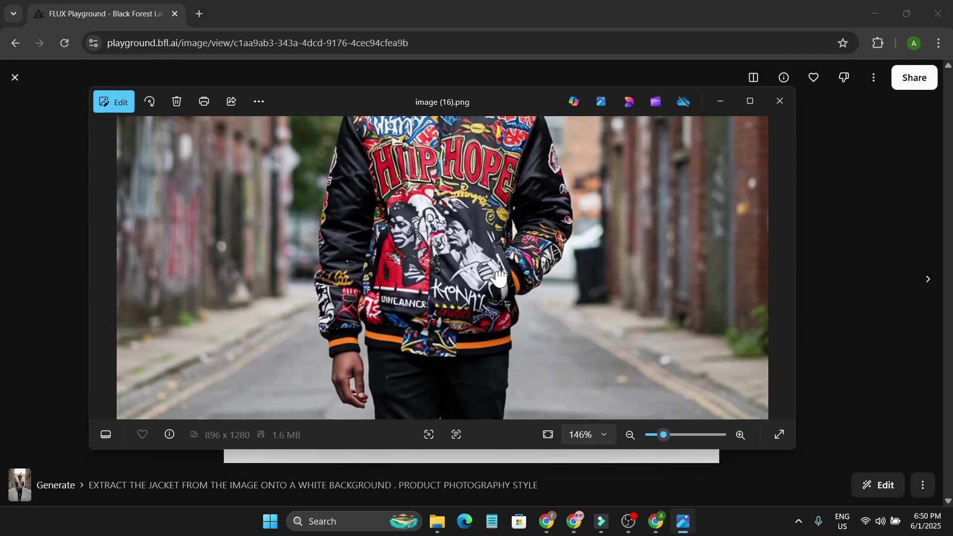
left_click(721, 102)
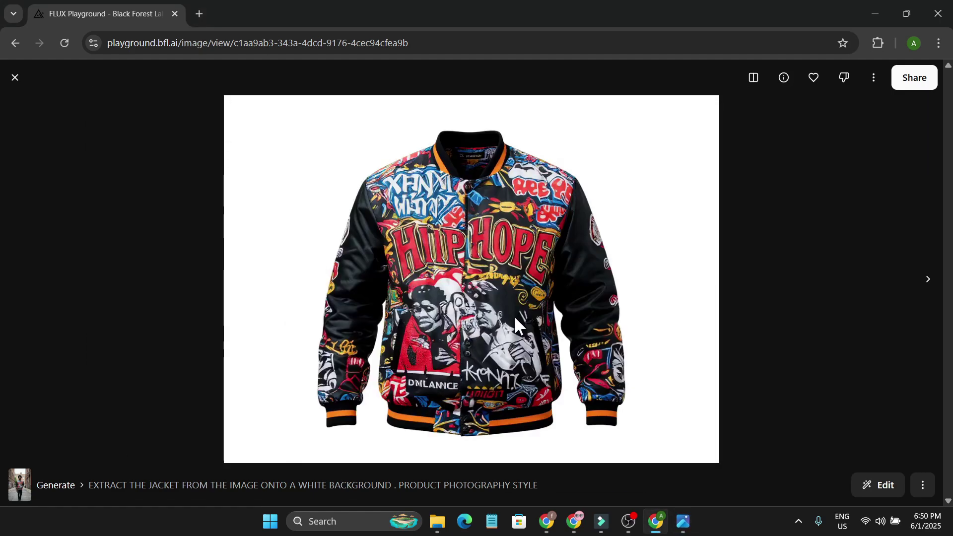
left_click(928, 279)
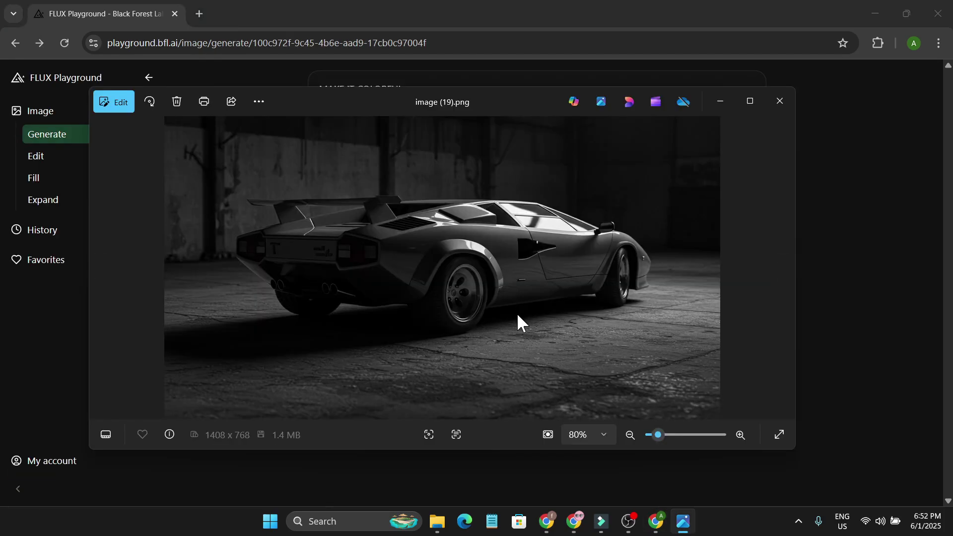
scroll(517, 313, "up", 1)
Colorize the black-and-white sports car with 'MAKE IT COLORFUL' and view the teal result
scroll(521, 324, "down", 3)
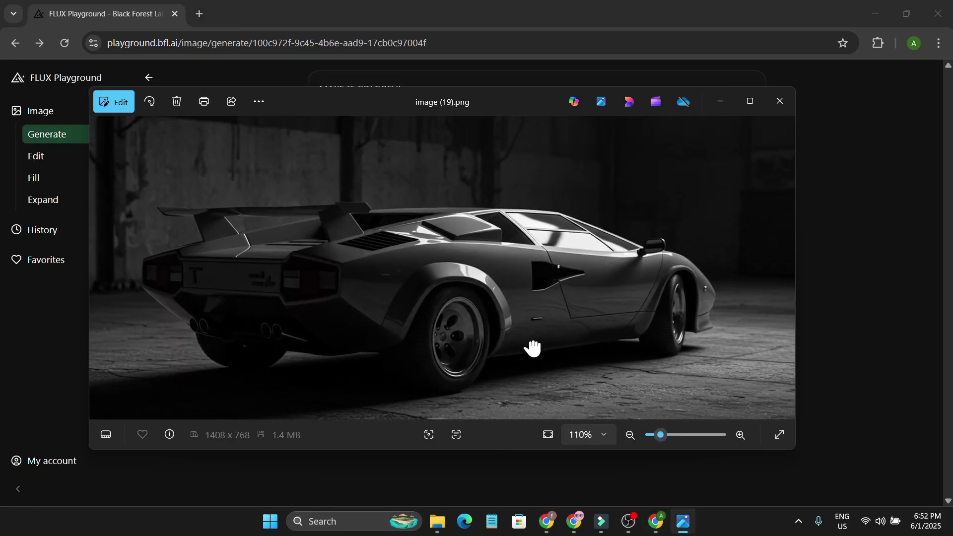
scroll(553, 313, "up", 1)
scroll(553, 313, "down", 1)
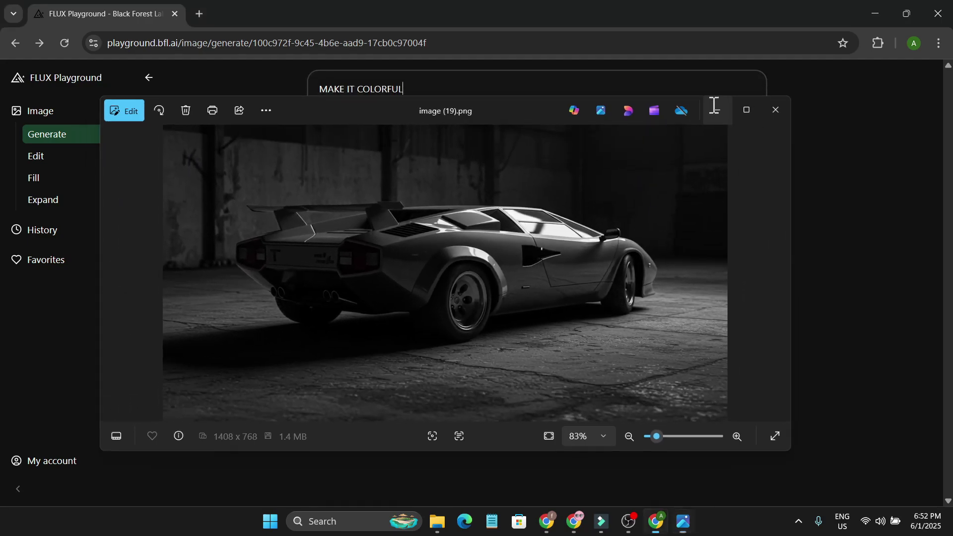
left_click(721, 102)
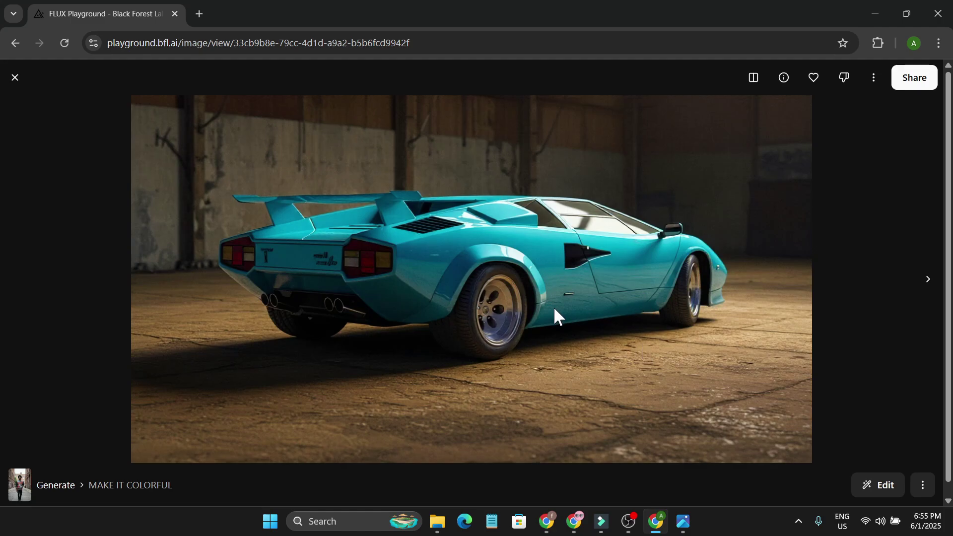
left_click(927, 281)
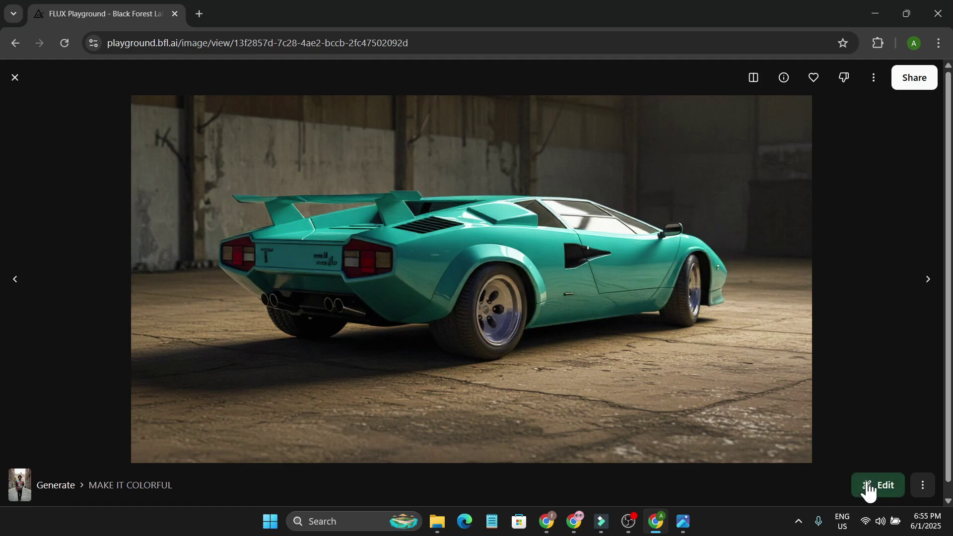
Place the teal car on an urban street background and view the next variant
left_click(878, 486)
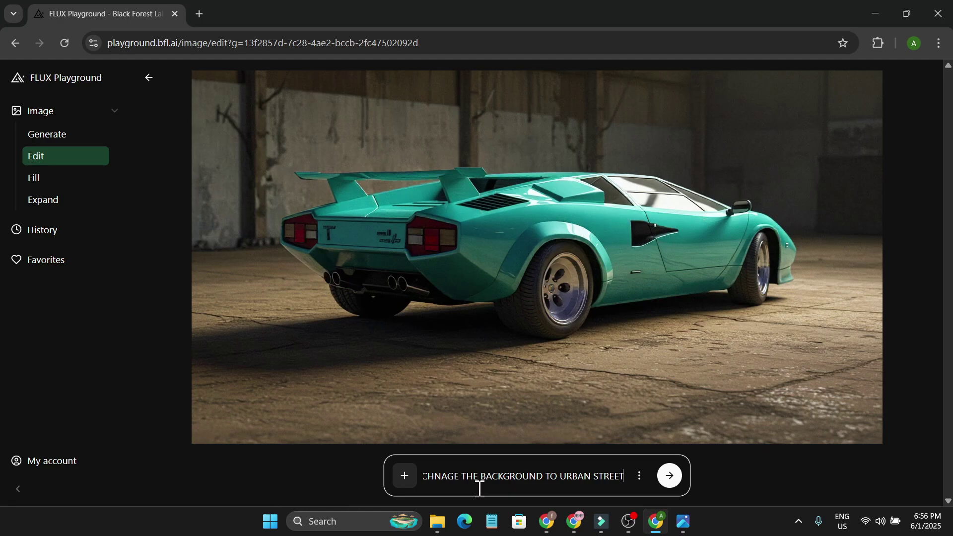
left_click(664, 482)
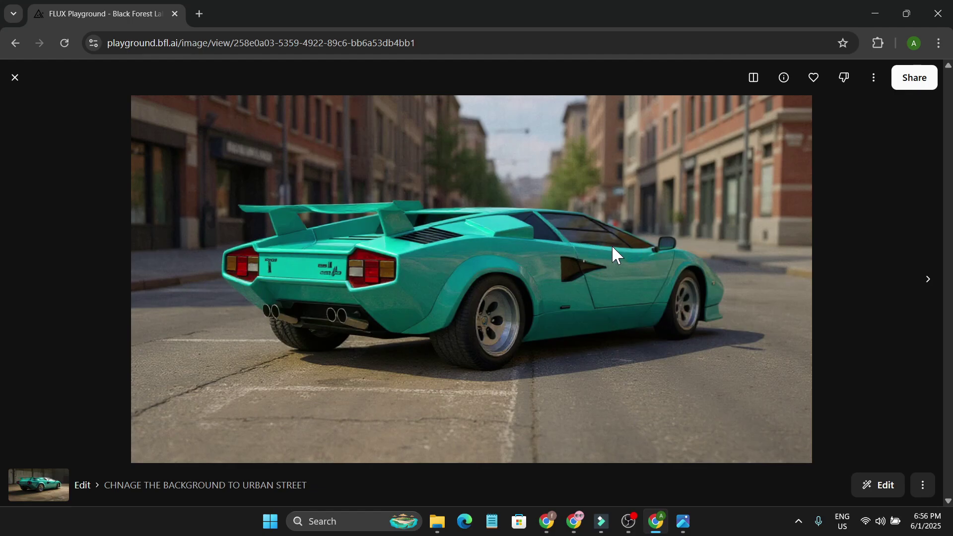
key("Right")
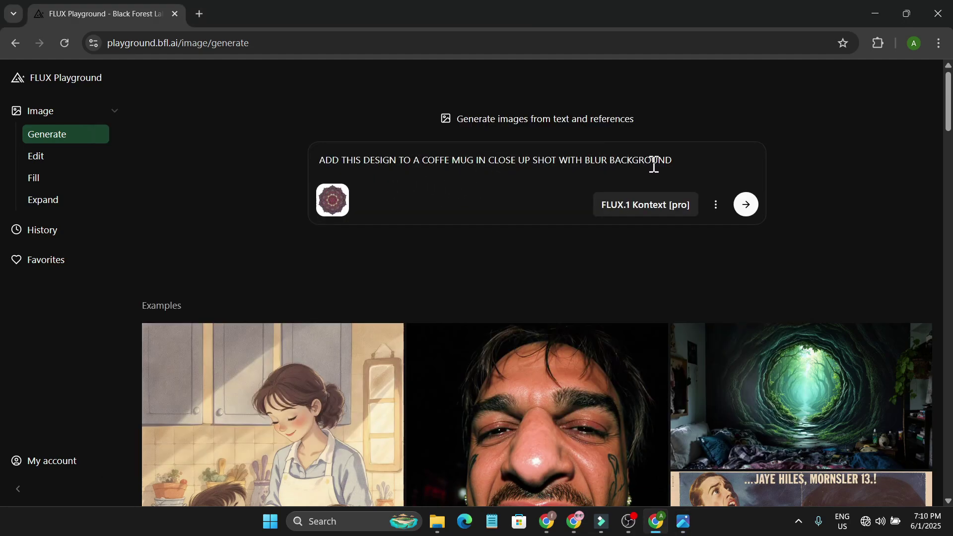
Generate the mandala coffee mug close-ups and view both results full size
key("Return")
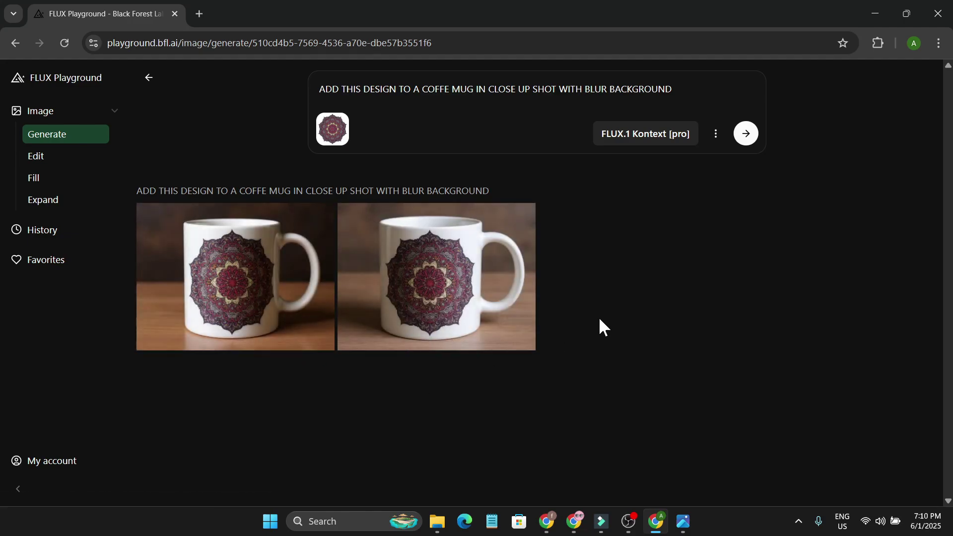
left_click(233, 281)
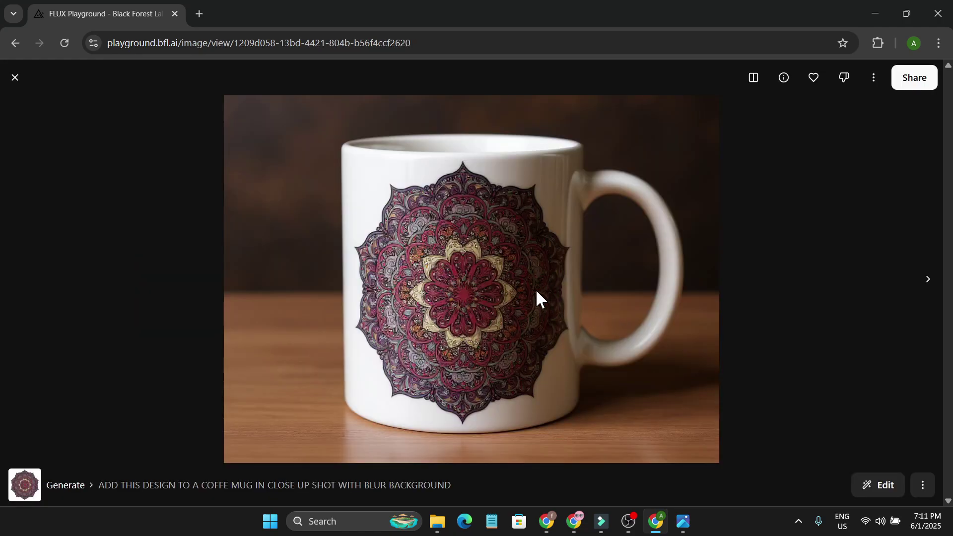
left_click(928, 279)
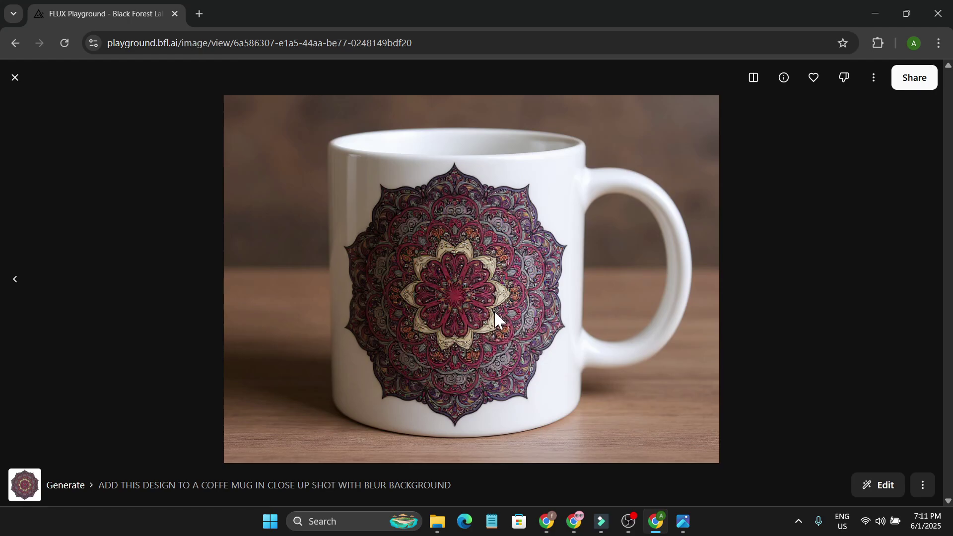
key("Escape")
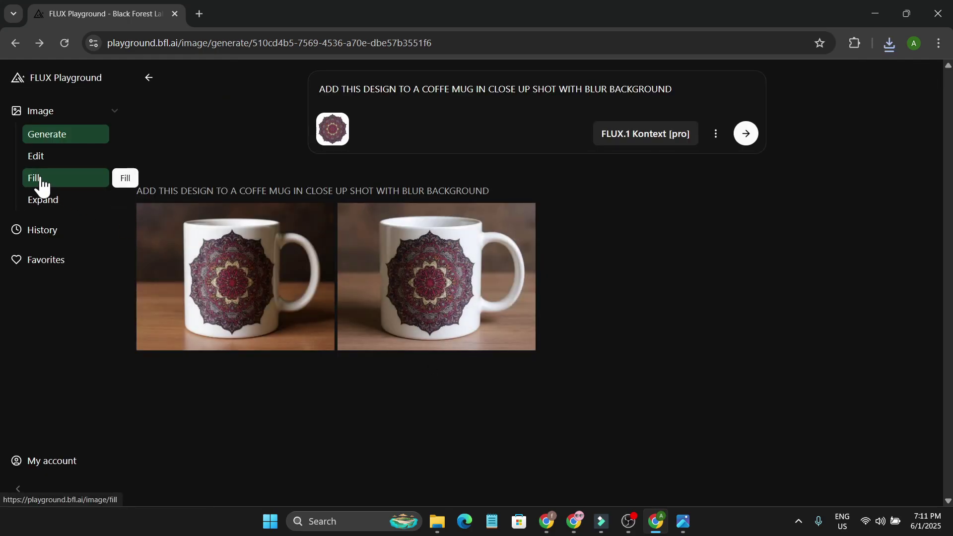
Fill the outlined wall picture in the bedroom image with 'ADD A CLOCK' and pick the third variant
left_click(49, 191)
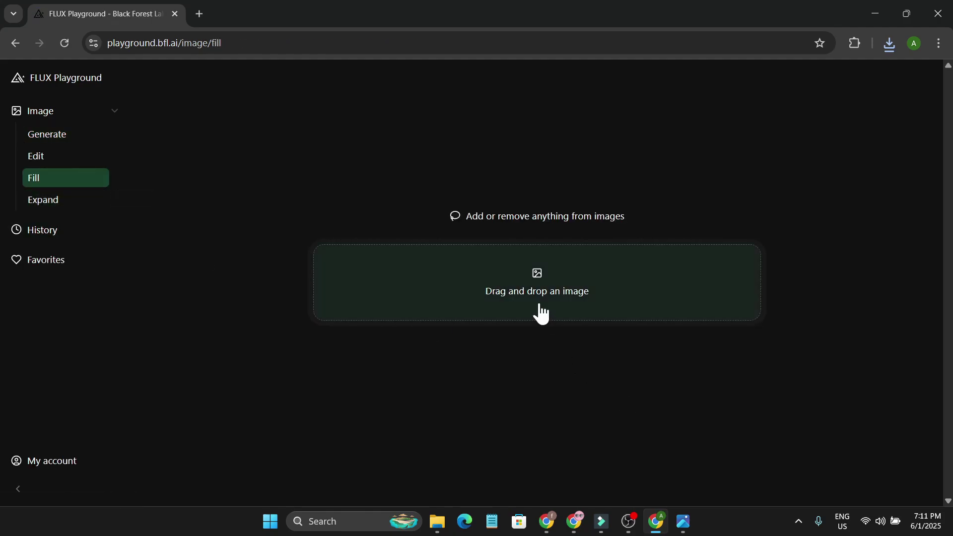
key("ctrl+v")
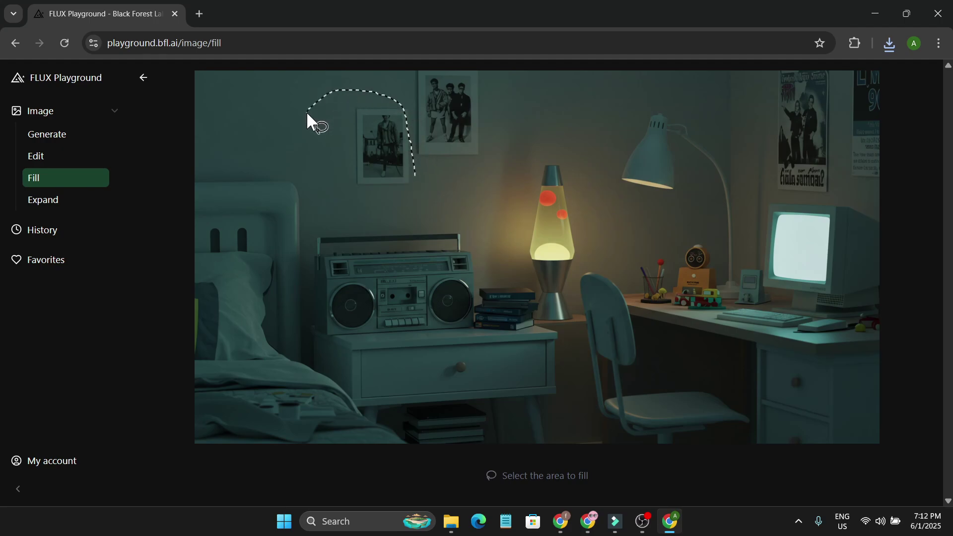
left_click_drag(411, 176, 412, 172)
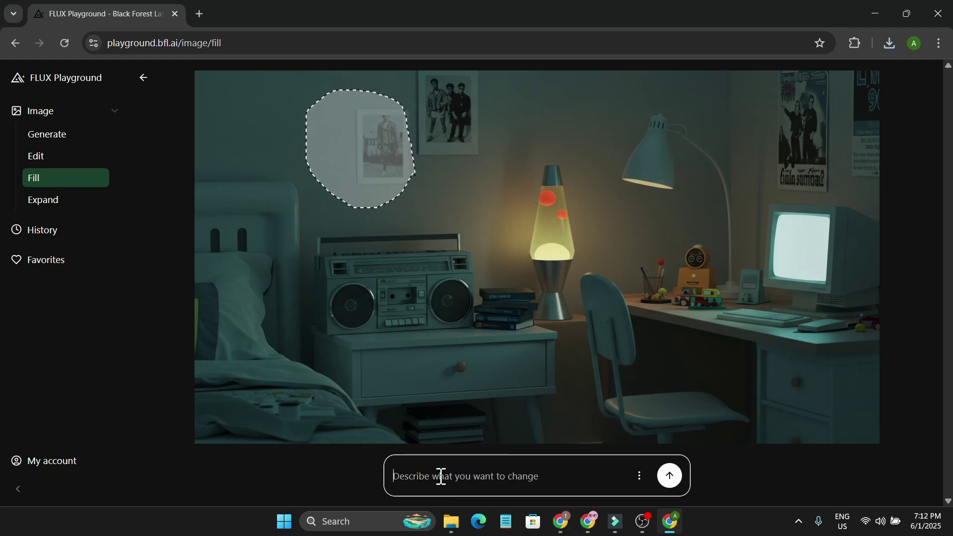
type("ADD A CLOCK")
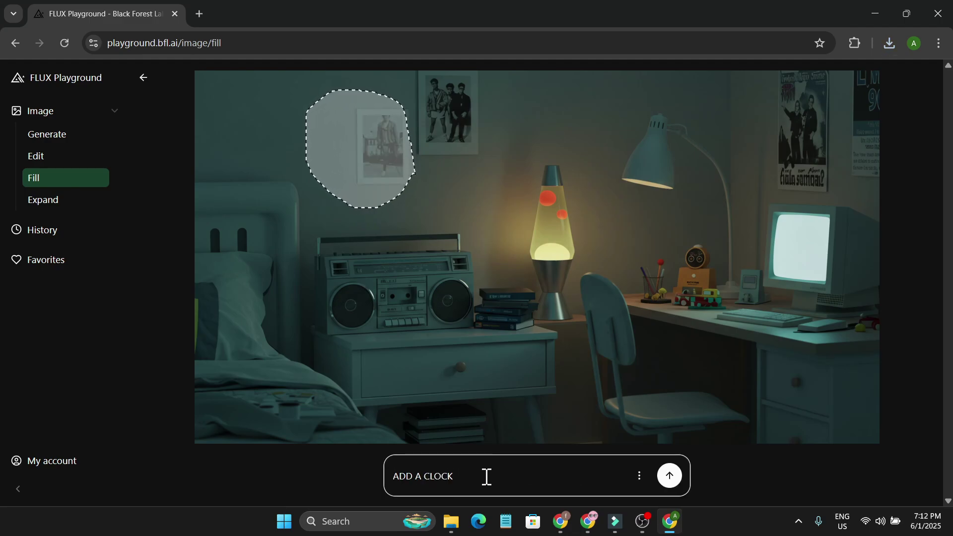
left_click(668, 478)
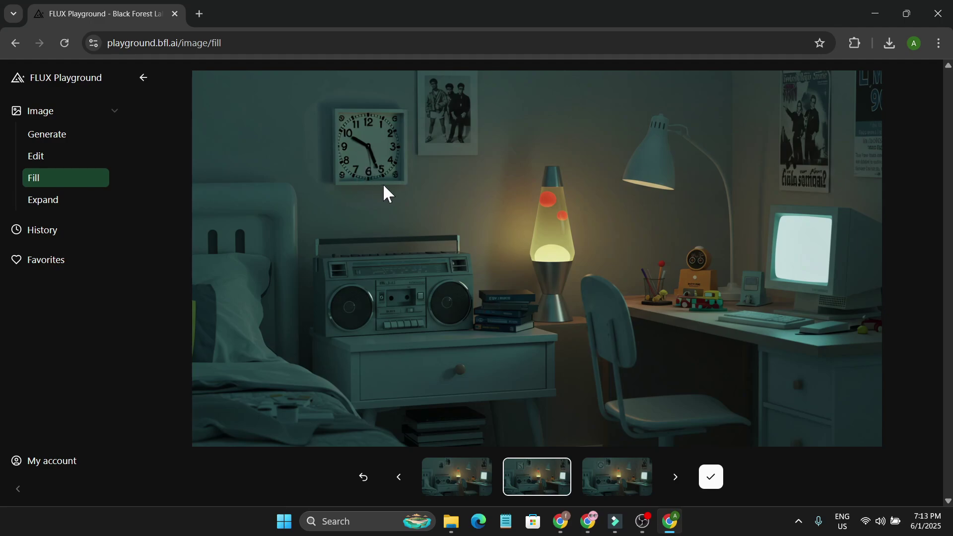
left_click(602, 480)
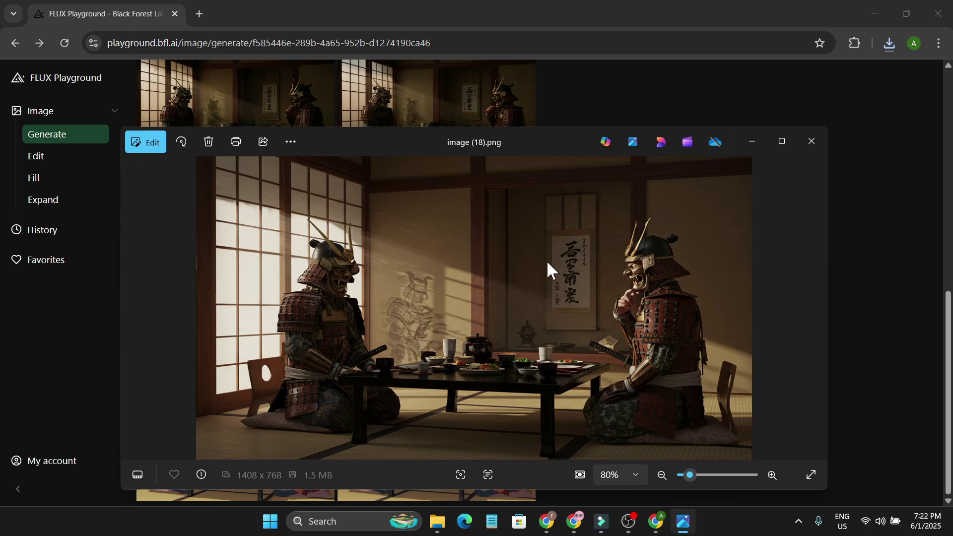
Minimize Photos and inspect the anime and Pixar samurai images full size
left_click(748, 147)
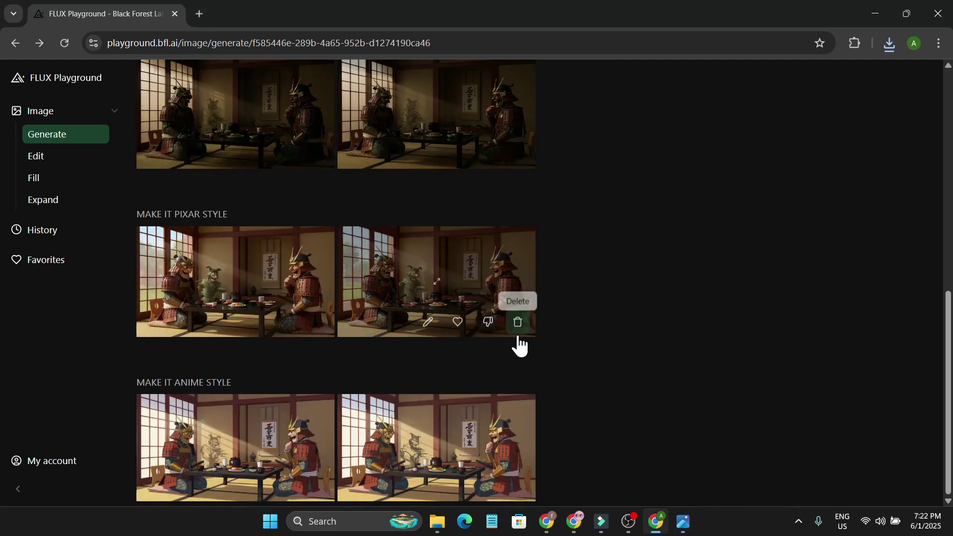
left_click(423, 448)
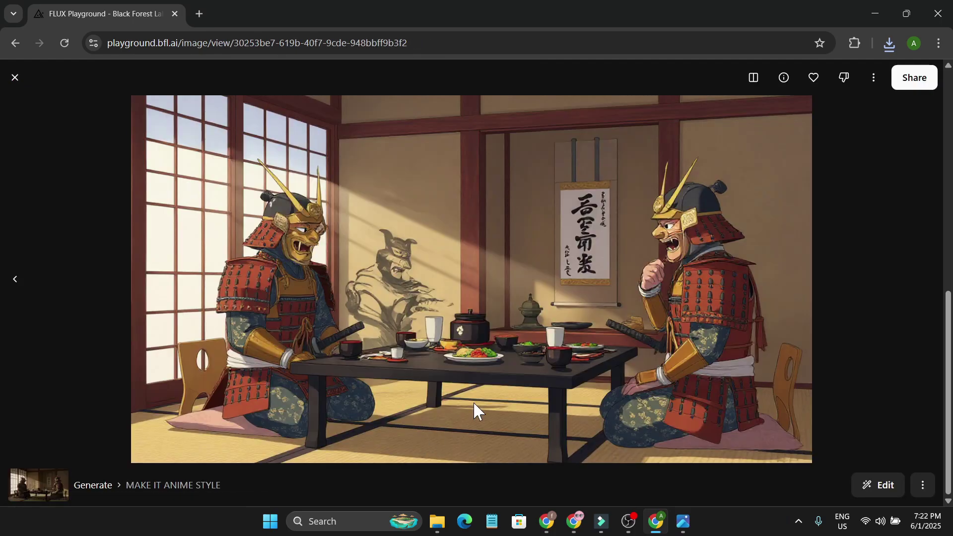
left_click(14, 78)
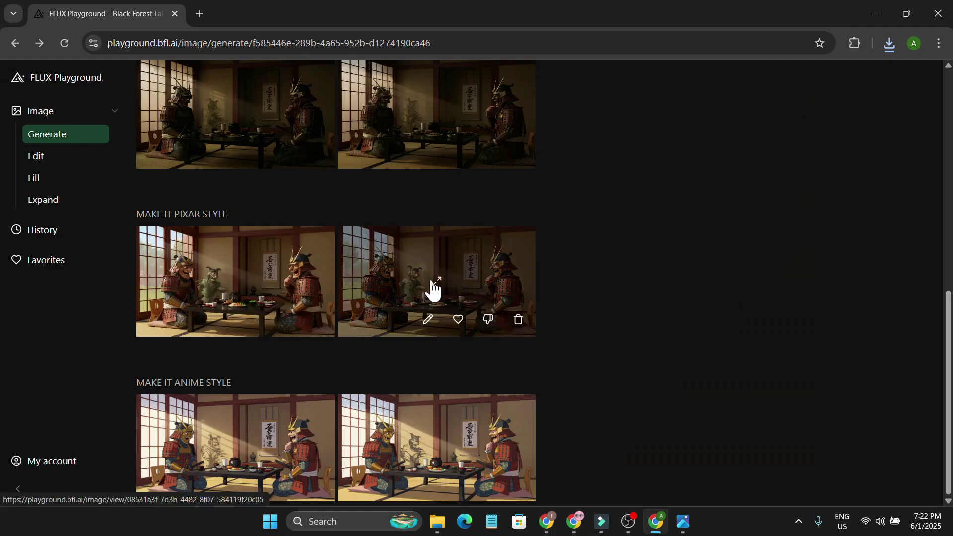
left_click(434, 290)
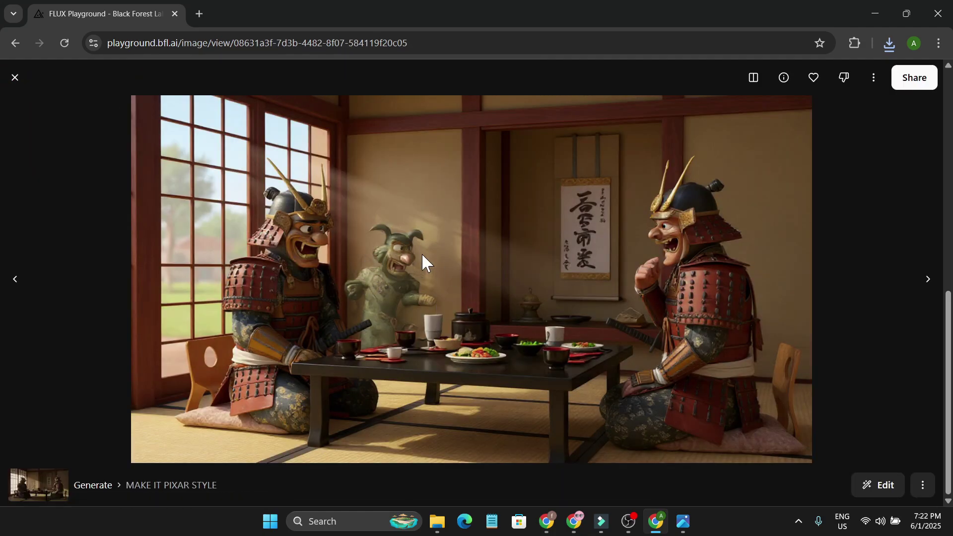
left_click(19, 81)
Inspect the Hollywood, Low Poly and 80s Dark Fantasy samurai images full size
scroll(377, 347, "up", 3)
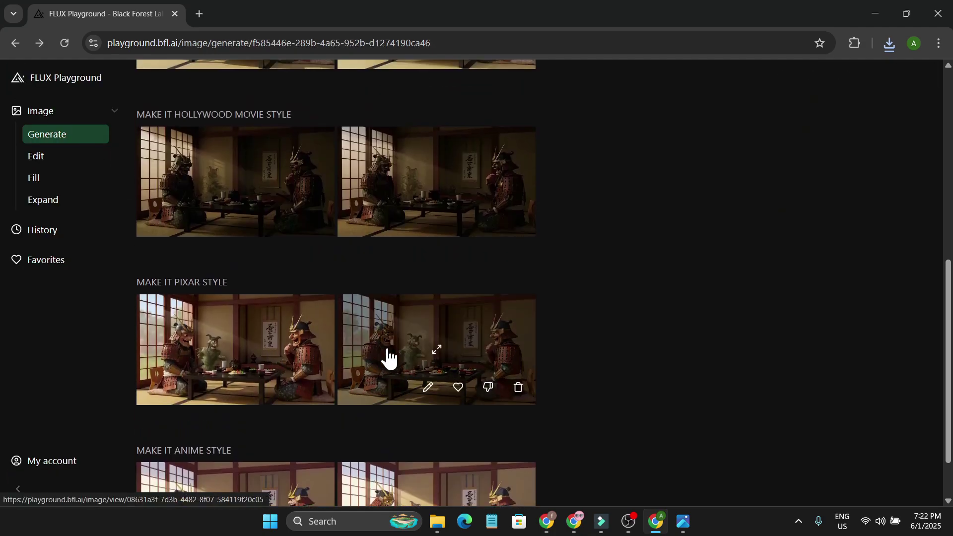
left_click(440, 259)
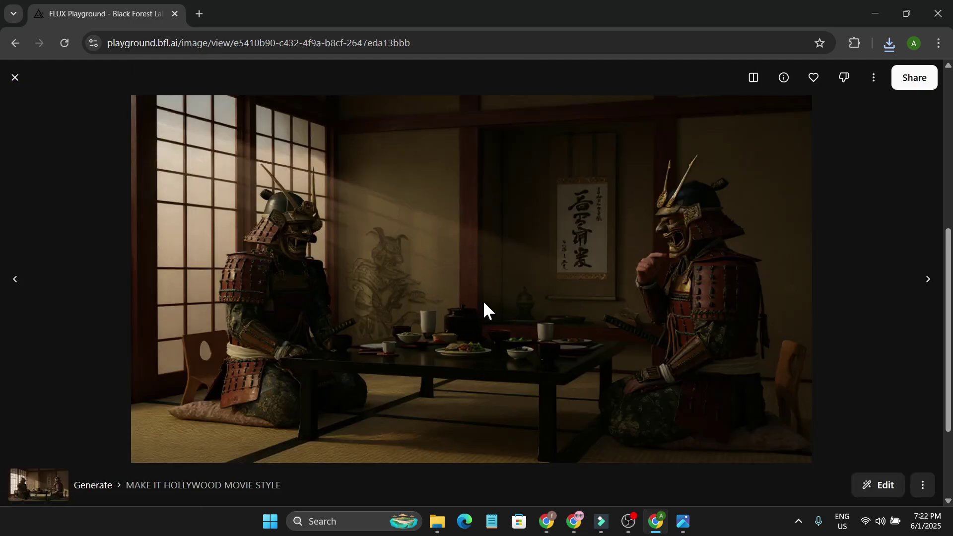
key("Escape")
scroll(462, 398, "up", 3)
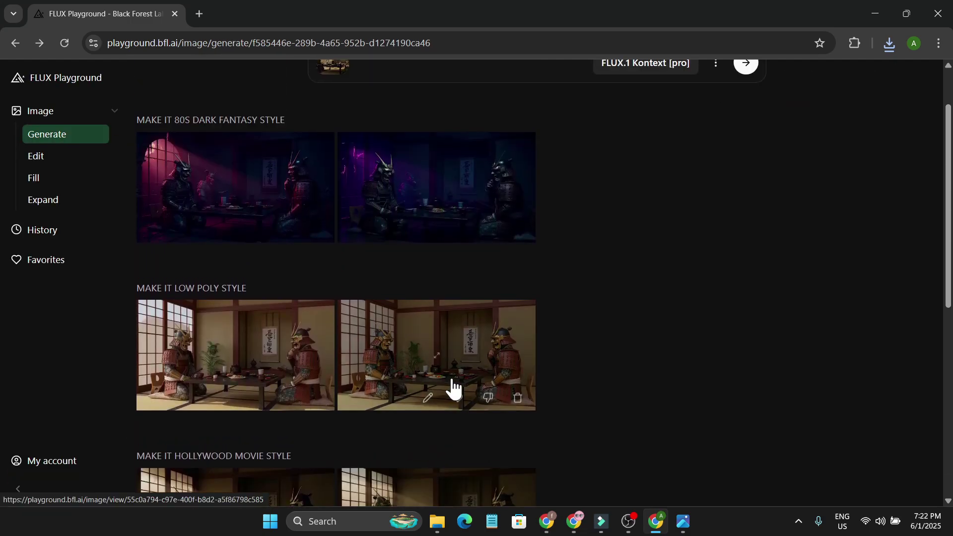
left_click(442, 360)
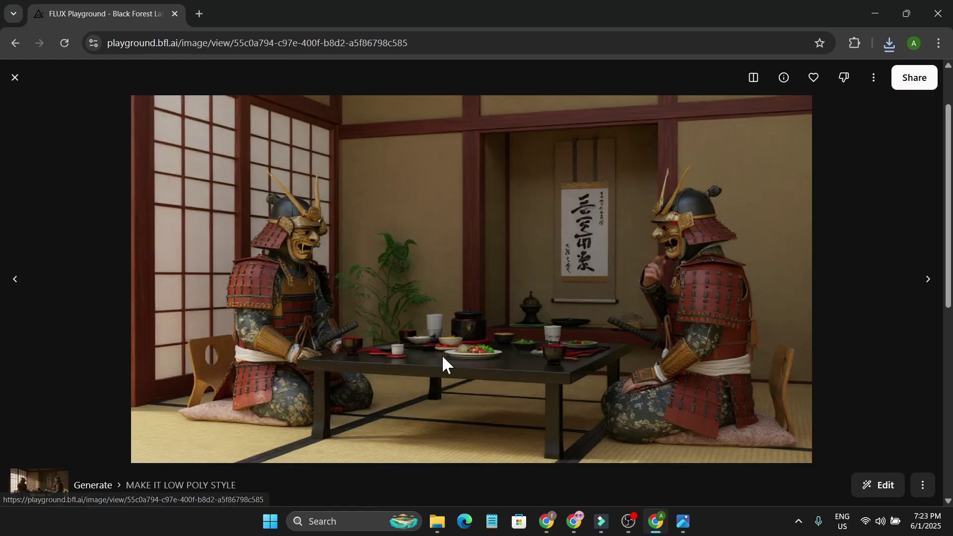
left_click(13, 79)
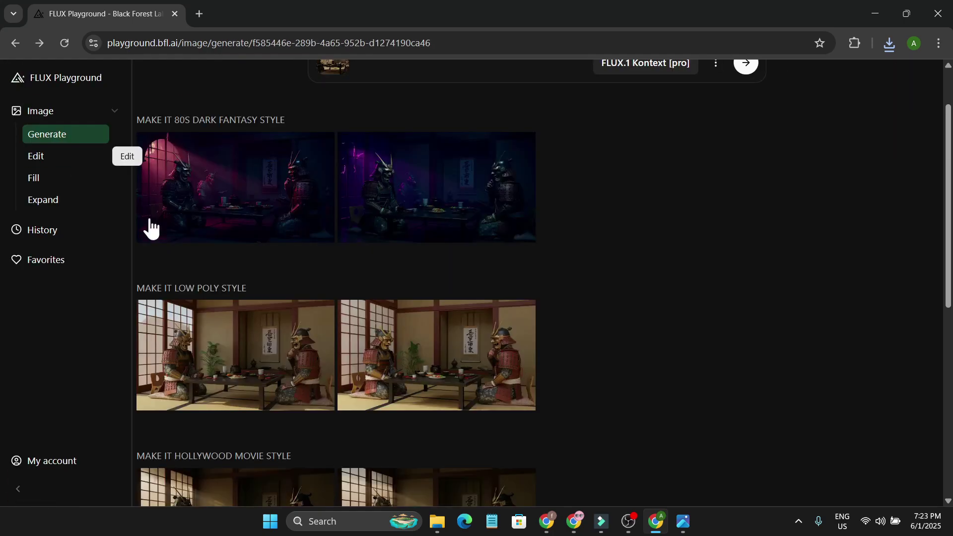
scroll(329, 312, "up", 2)
left_click(441, 268)
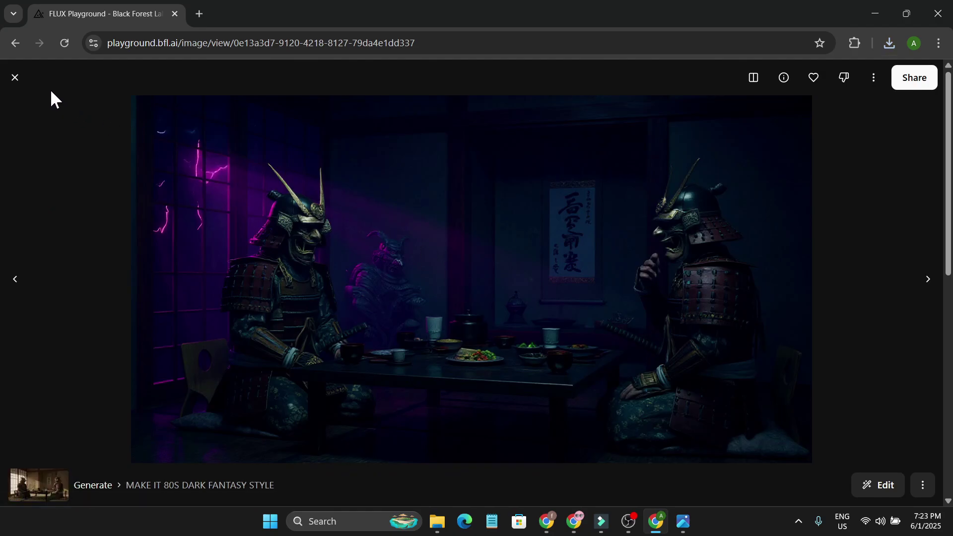
left_click(15, 78)
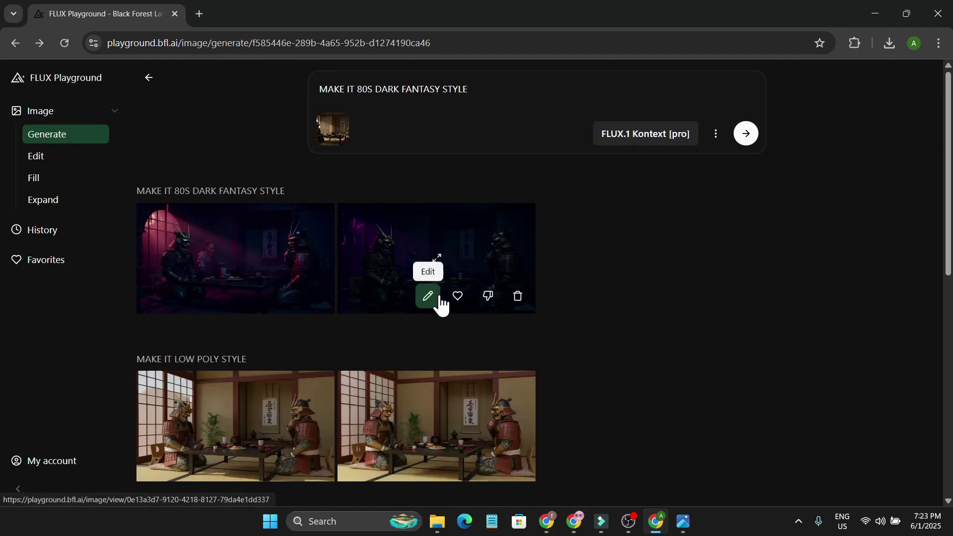
left_click(443, 301)
key("Escape")
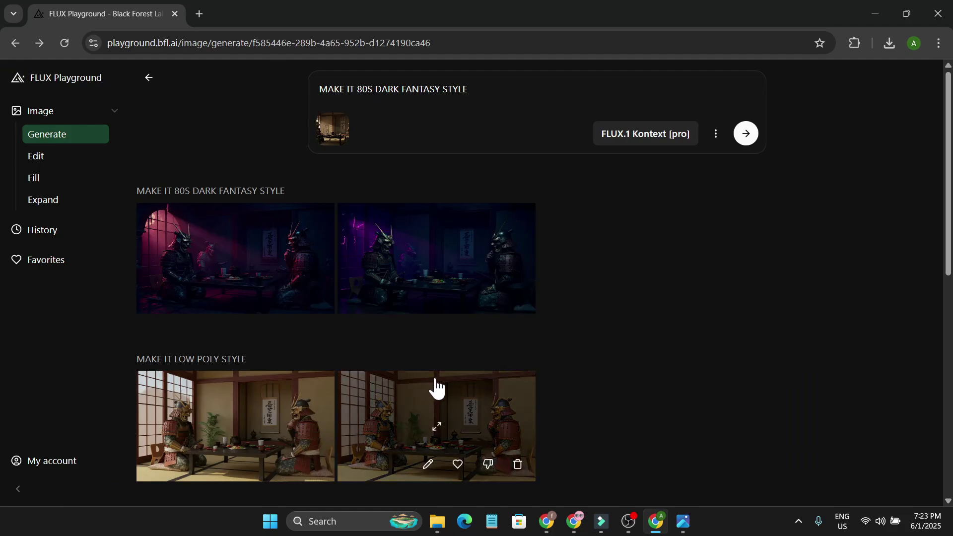
scroll(552, 294, "down", 2)
scroll(552, 294, "up", 2)
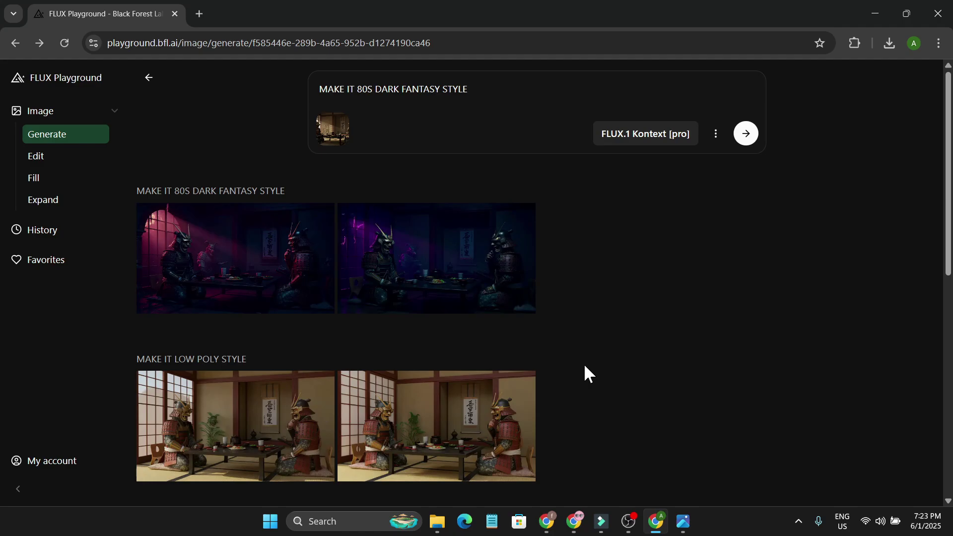
scroll(585, 366, "down", 3)
scroll(584, 366, "up", 3)
scroll(606, 344, "down", 4)
scroll(606, 345, "up", 4)
scroll(579, 320, "down", 5)
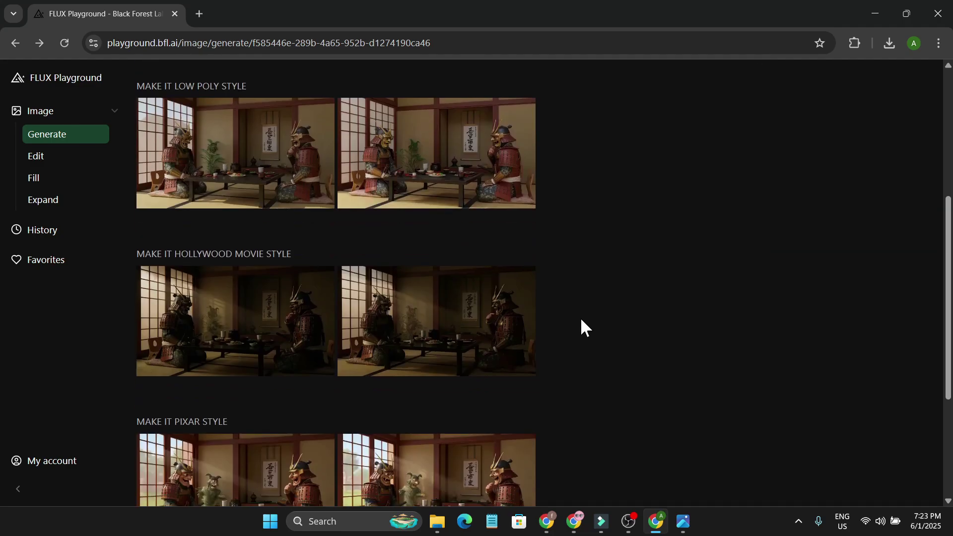
scroll(579, 317, "up", 5)
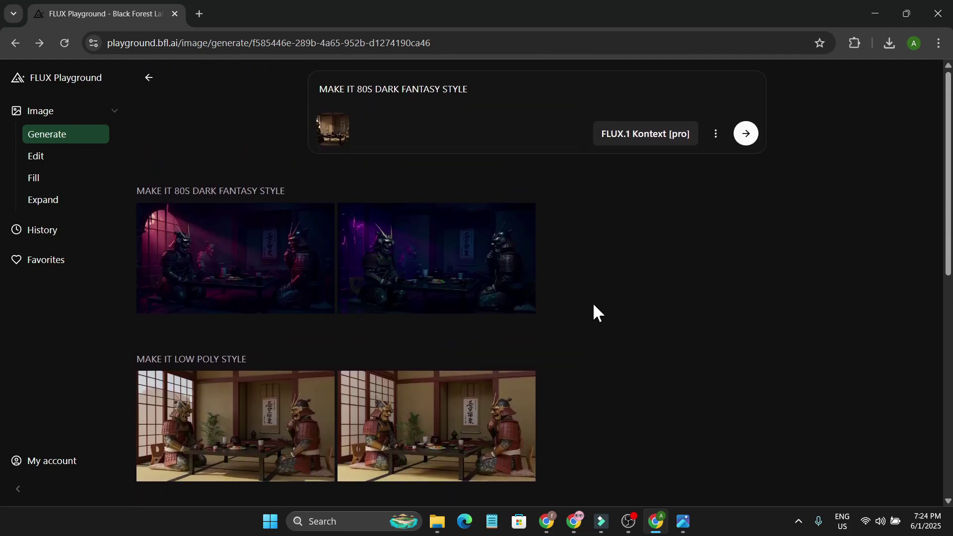